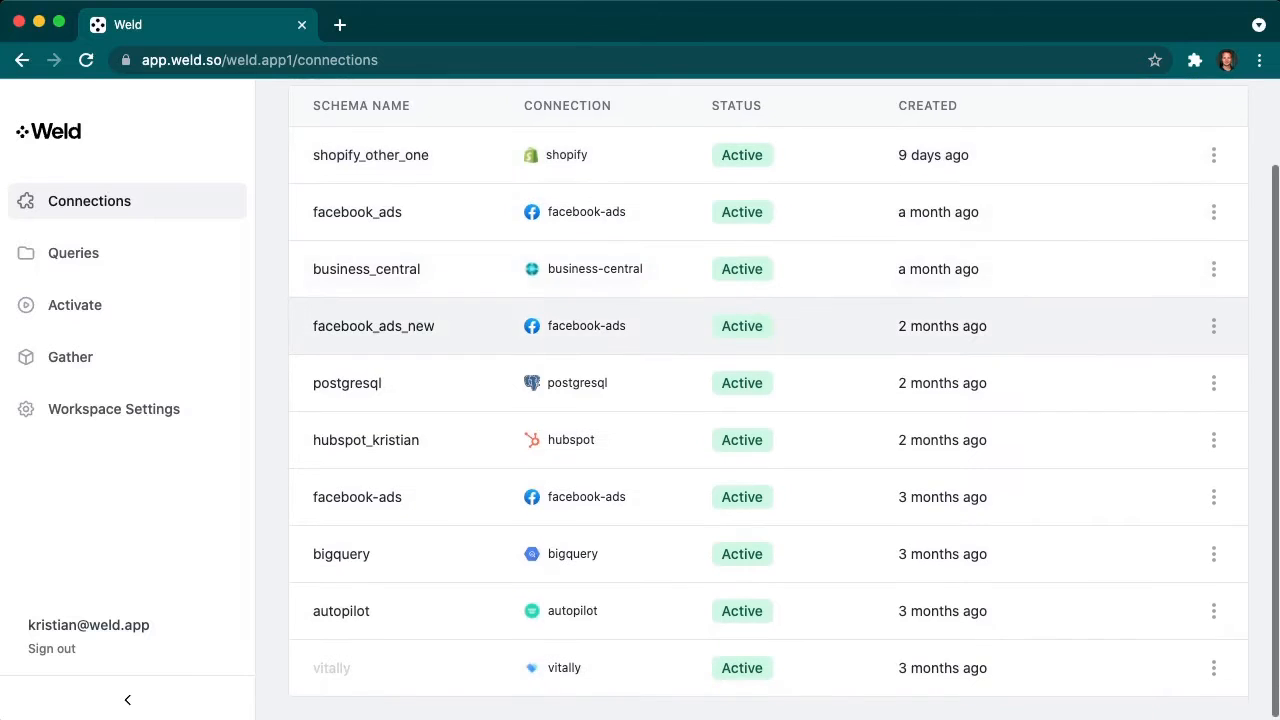
Step: Create a new Google Ads connection with the schema name google_ads_test and start its authorization
scroll(700, 370, "up", 2)
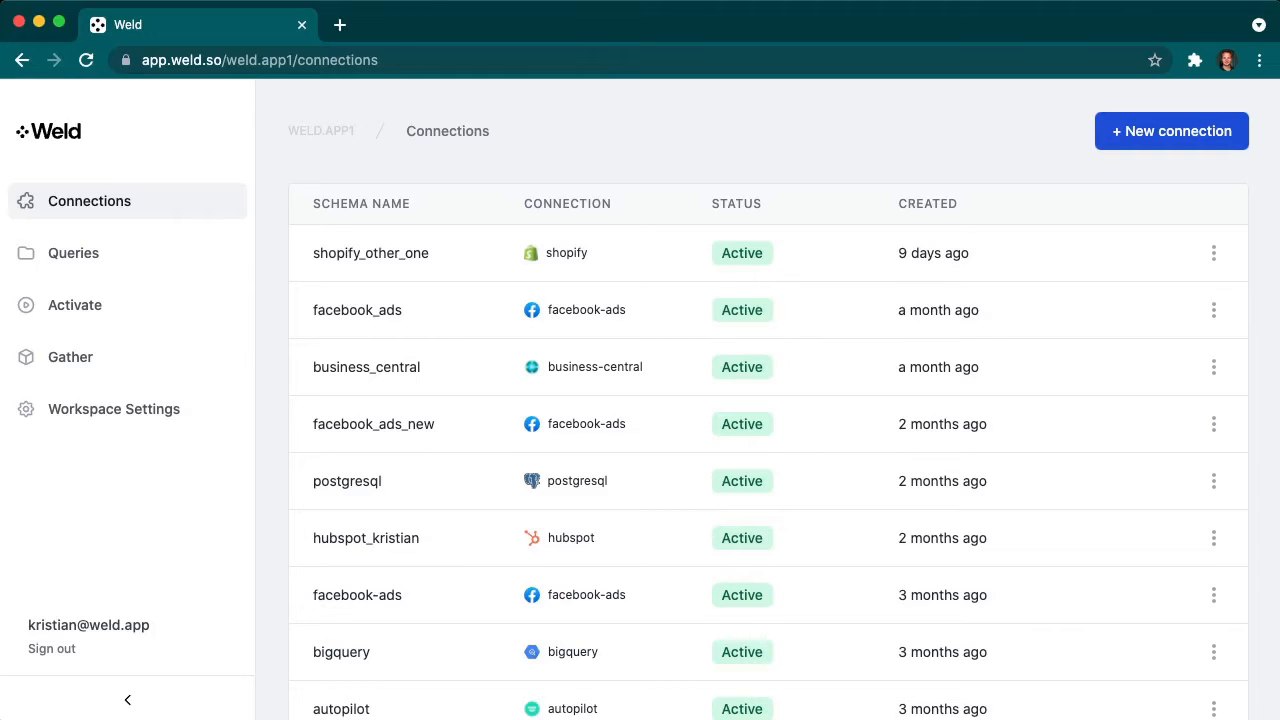
left_click(1171, 131)
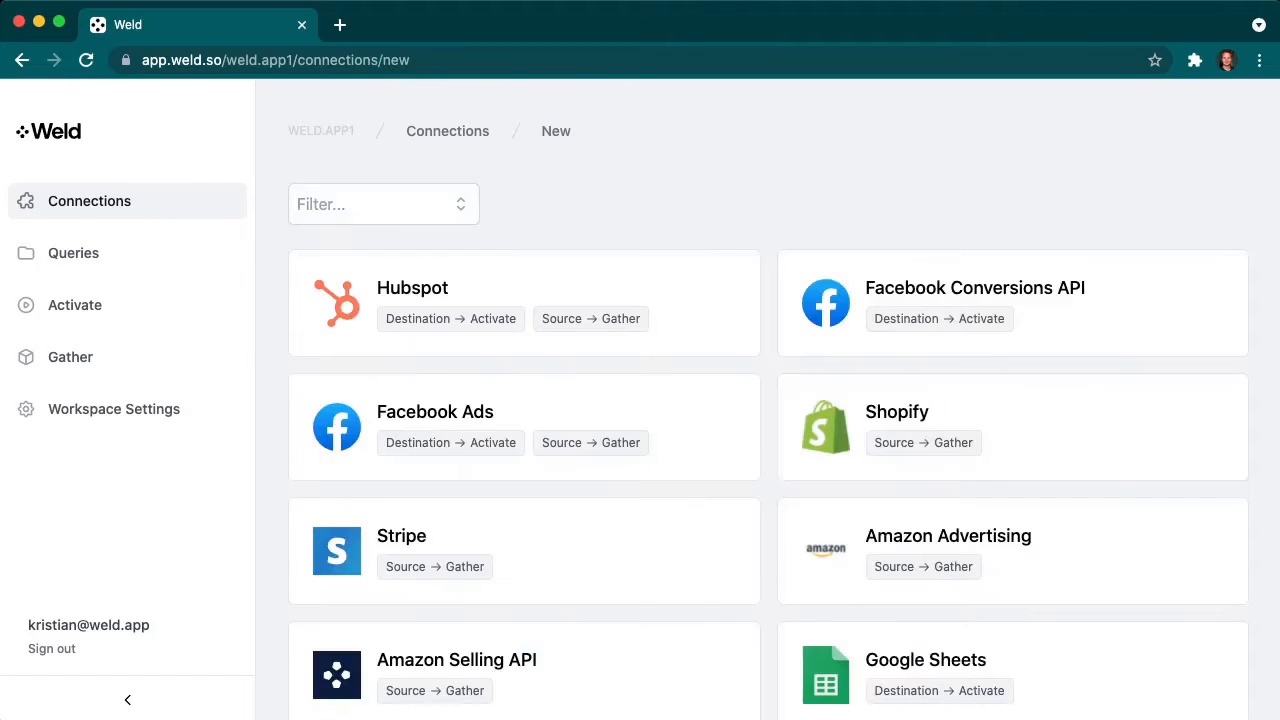
scroll(1012, 230, "down", 4)
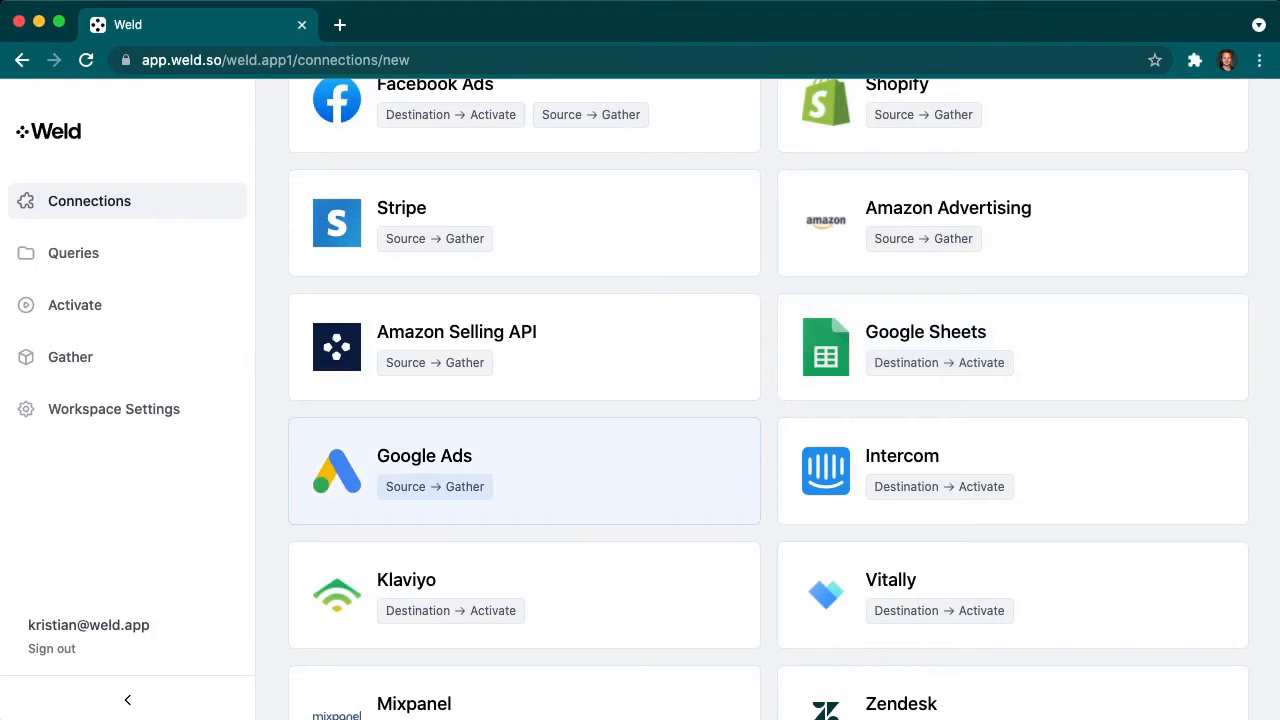
left_click(524, 470)
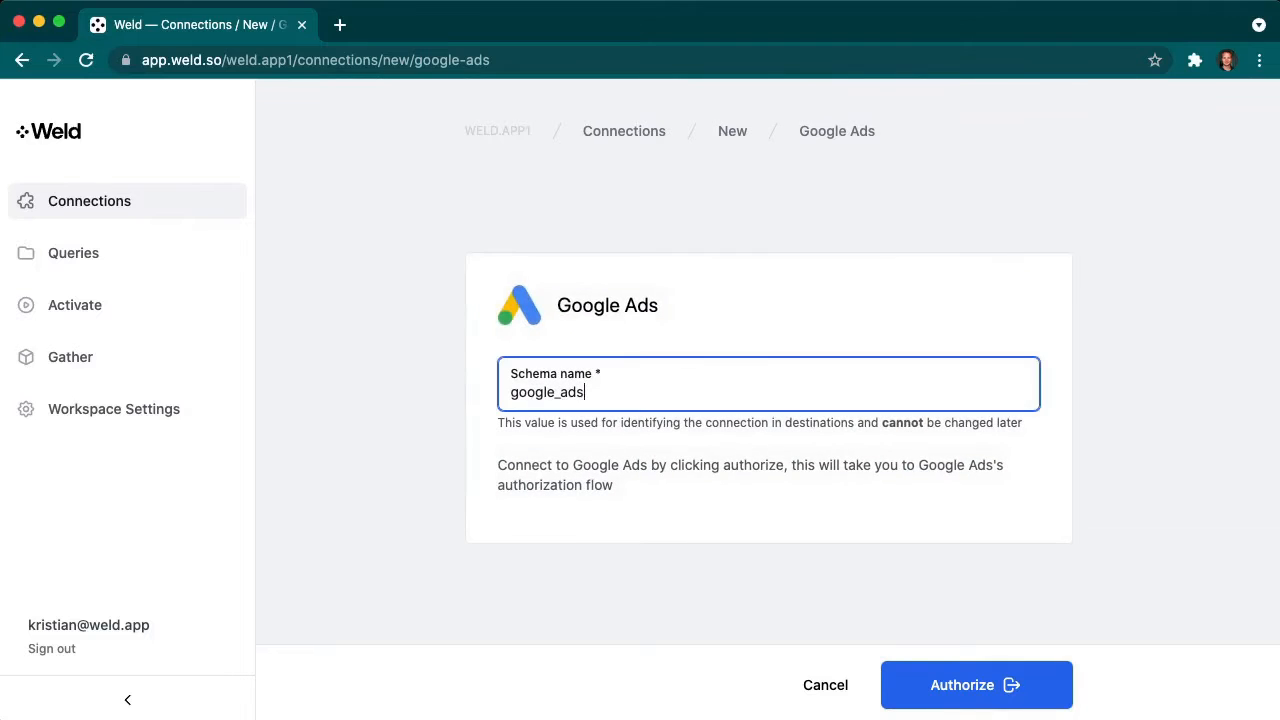
type("_test")
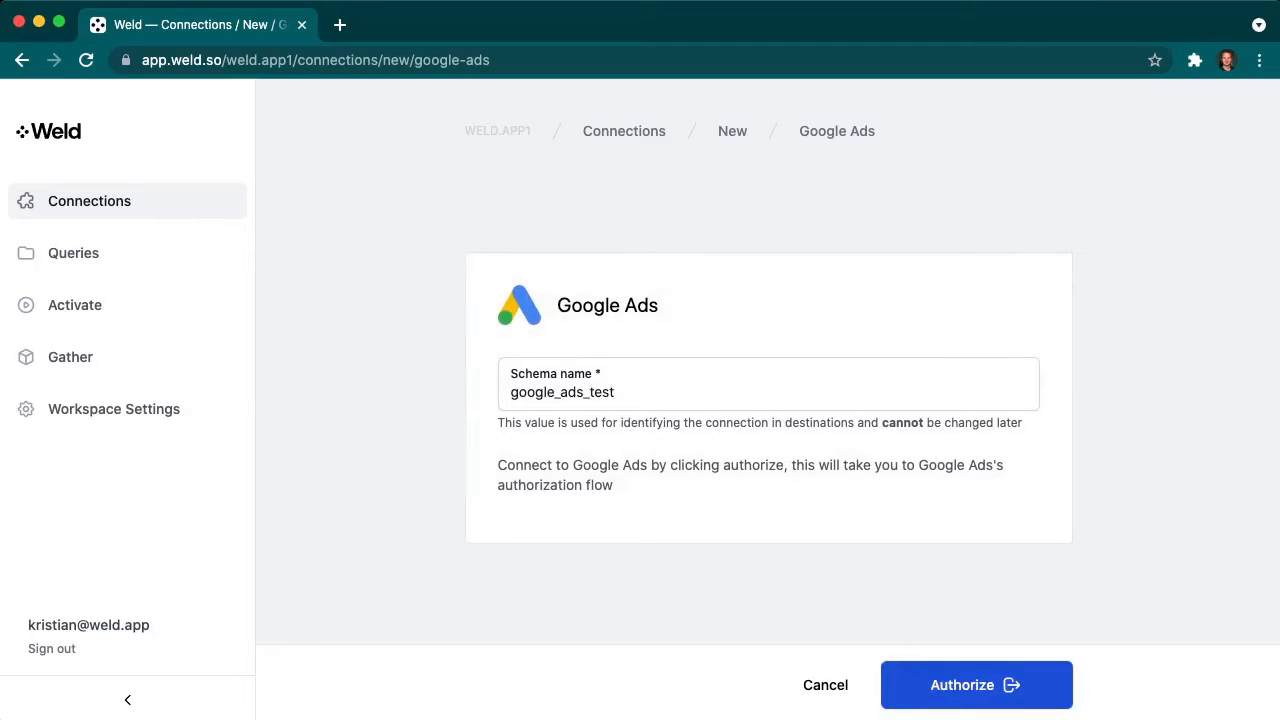
left_click(962, 685)
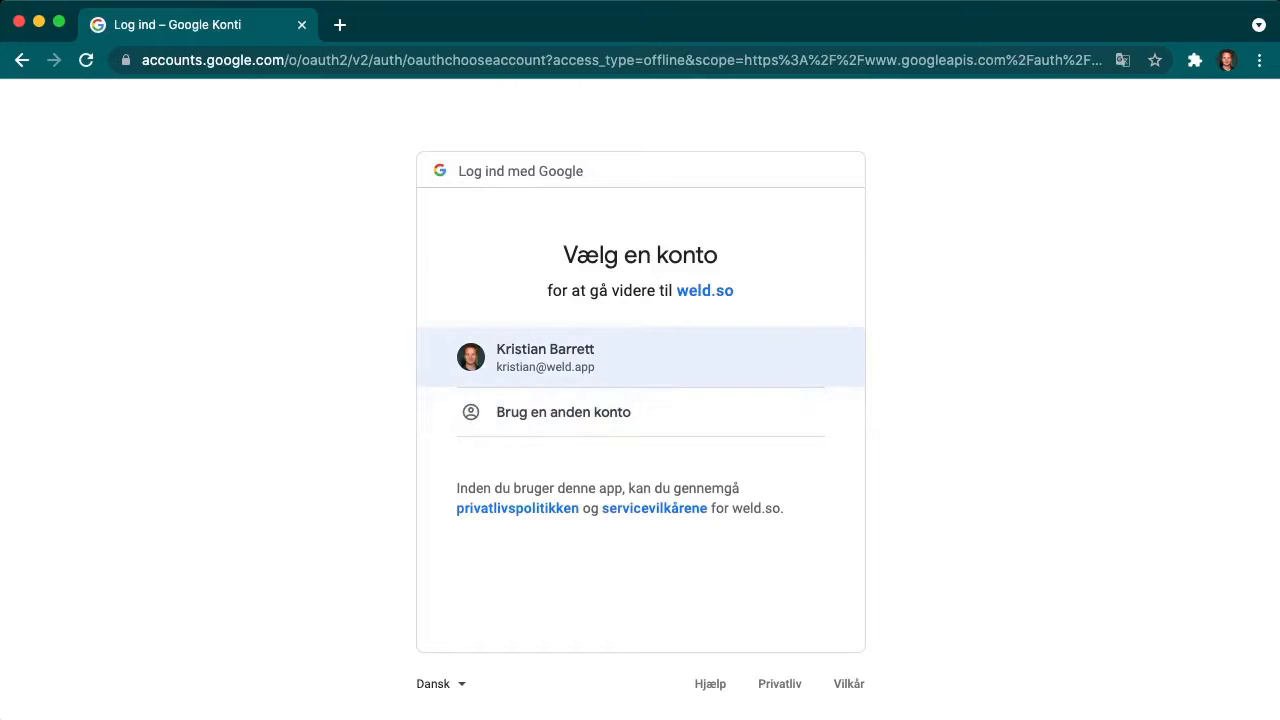
Step: Choose the existing Google account and allow weld.so to manage its AdWords campaigns
left_click(640, 357)
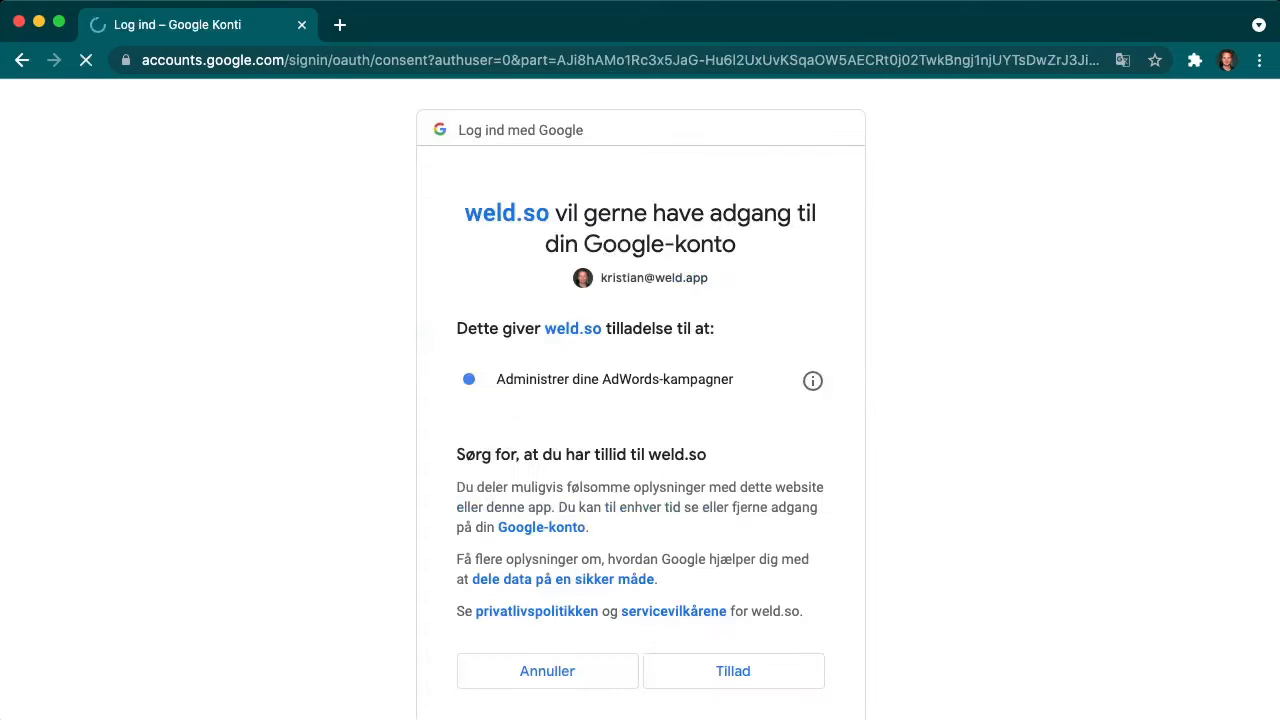
scroll(640, 400, "down", 1)
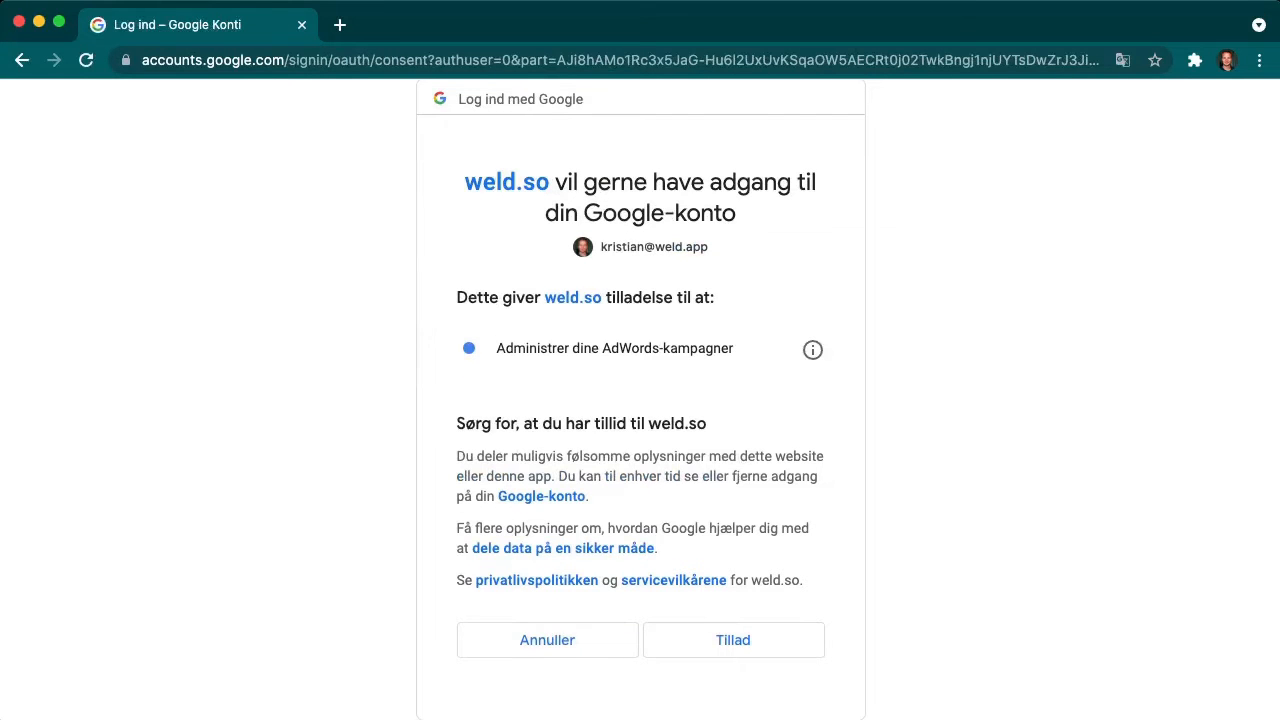
scroll(640, 400, "up", 1)
left_click_drag(735, 379, 526, 379)
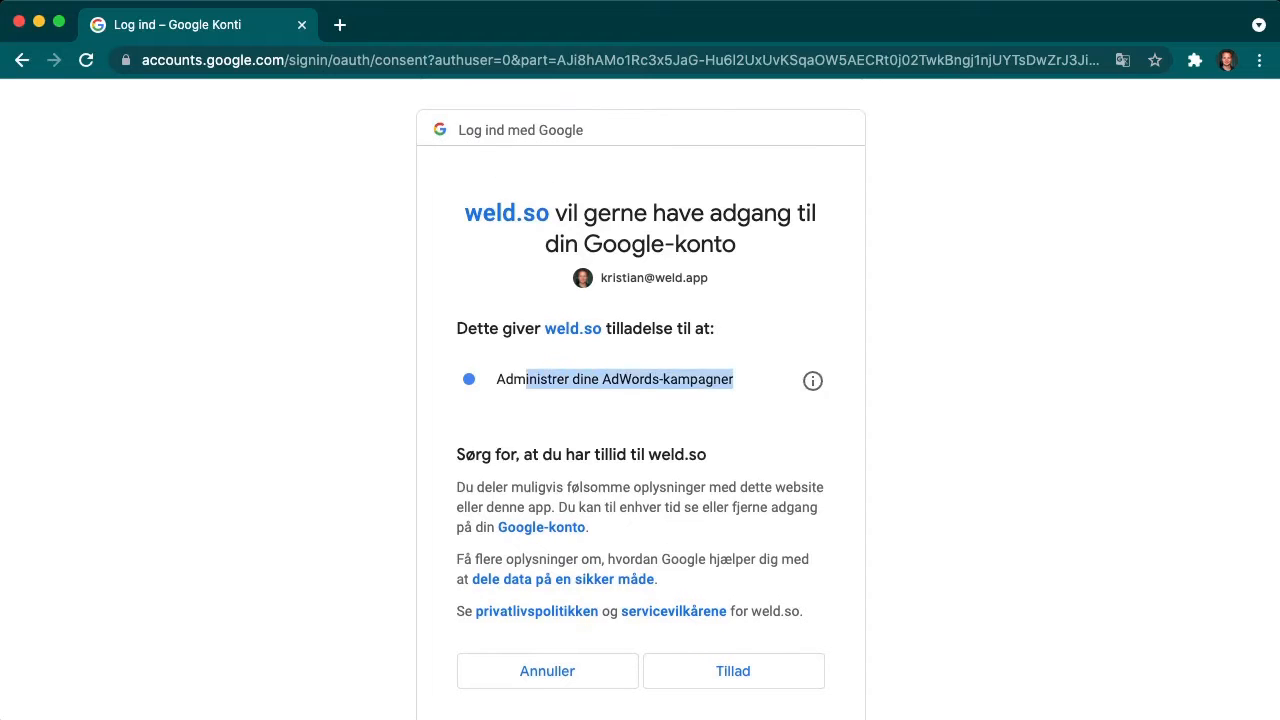
left_click(600, 400)
scroll(640, 400, "down", 1)
scroll(733, 621, "down", 1)
scroll(733, 621, "up", 1)
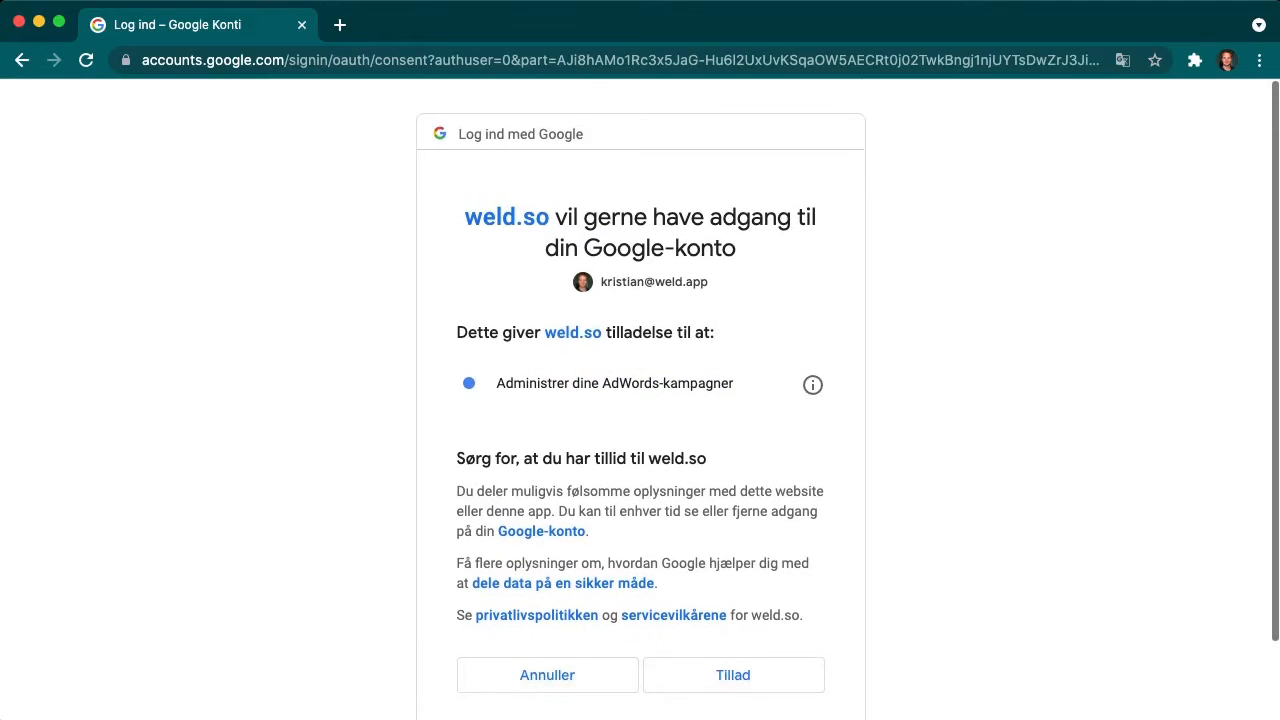
scroll(733, 621, "down", 1)
left_click(733, 621)
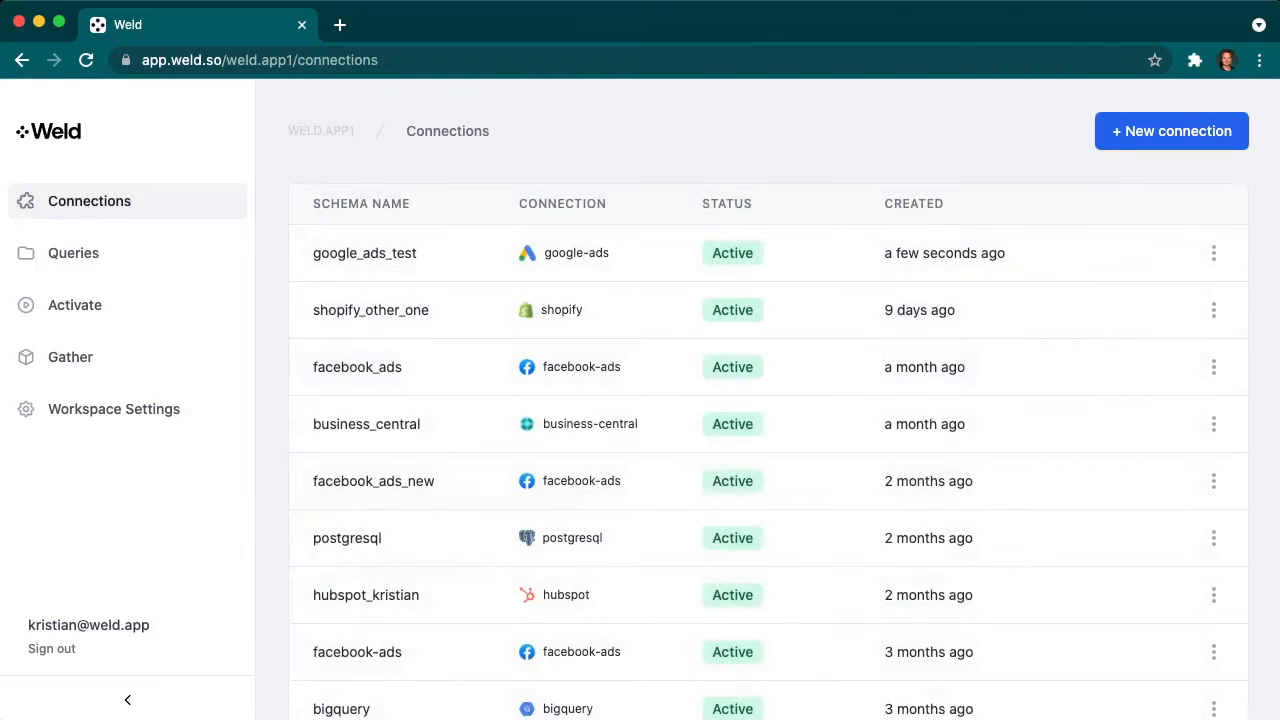
left_click_drag(304, 203, 1030, 253)
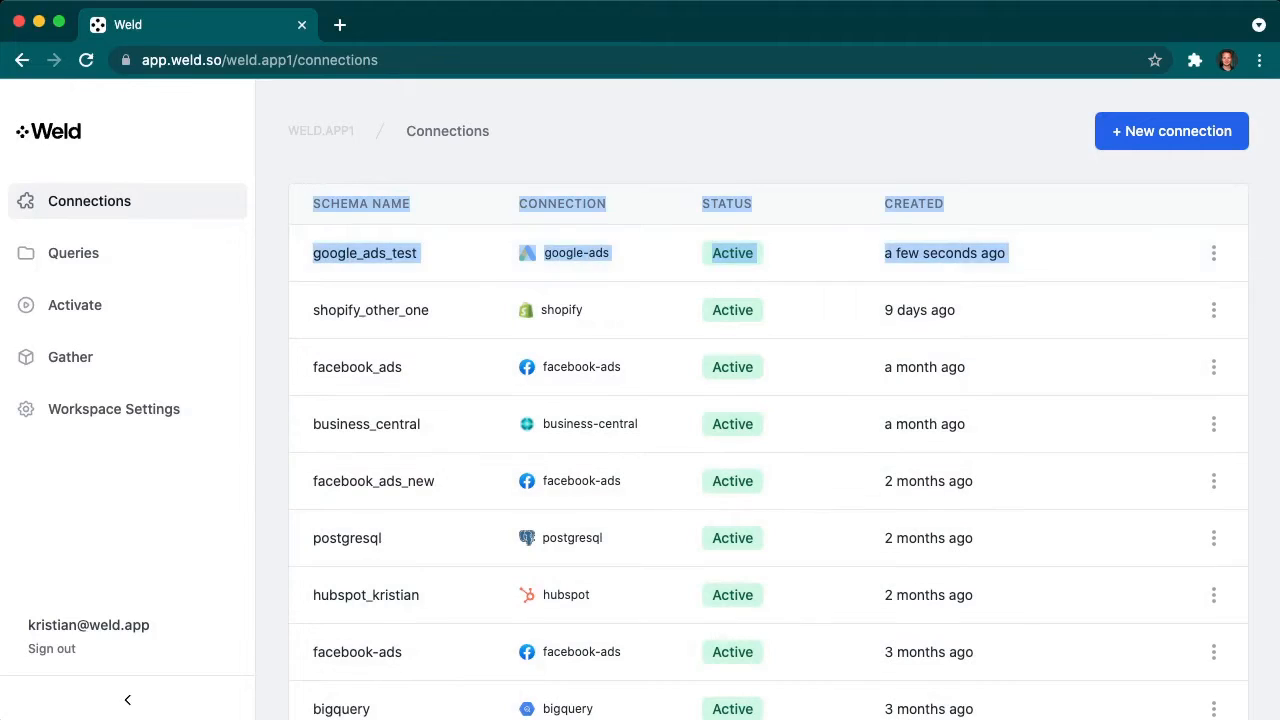
left_click(1010, 160)
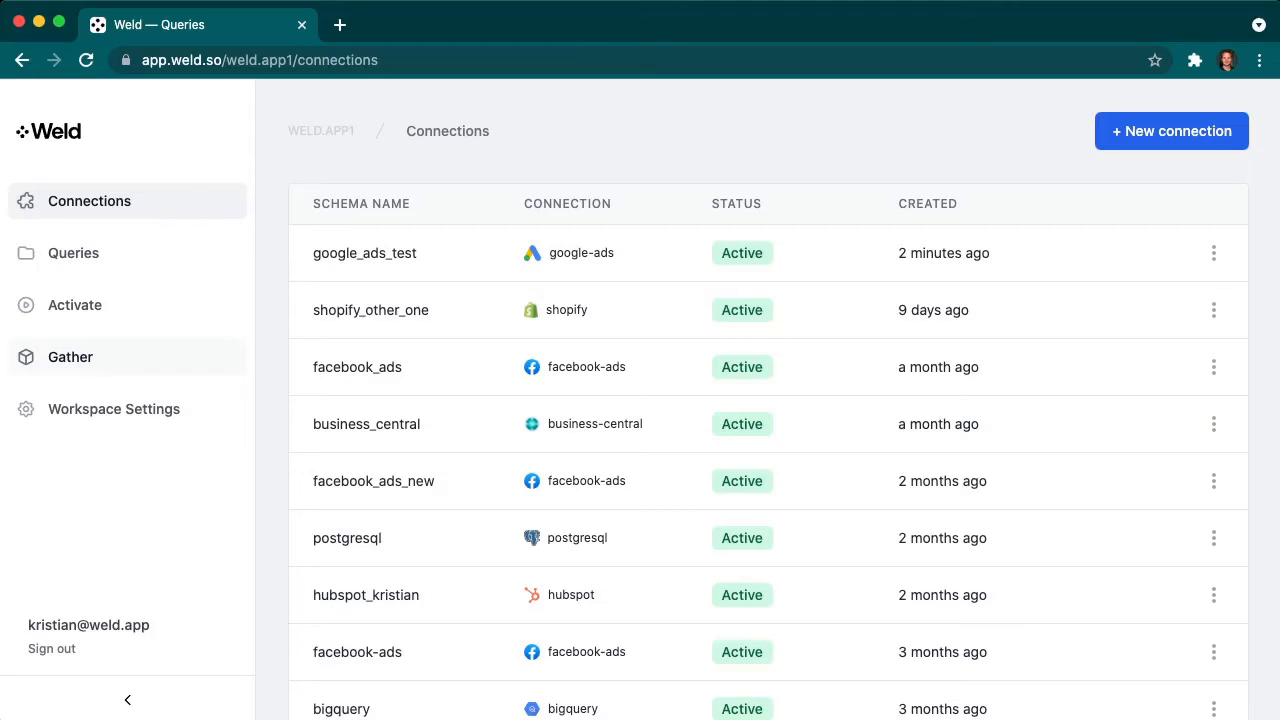
scroll(768, 450, "down", 1)
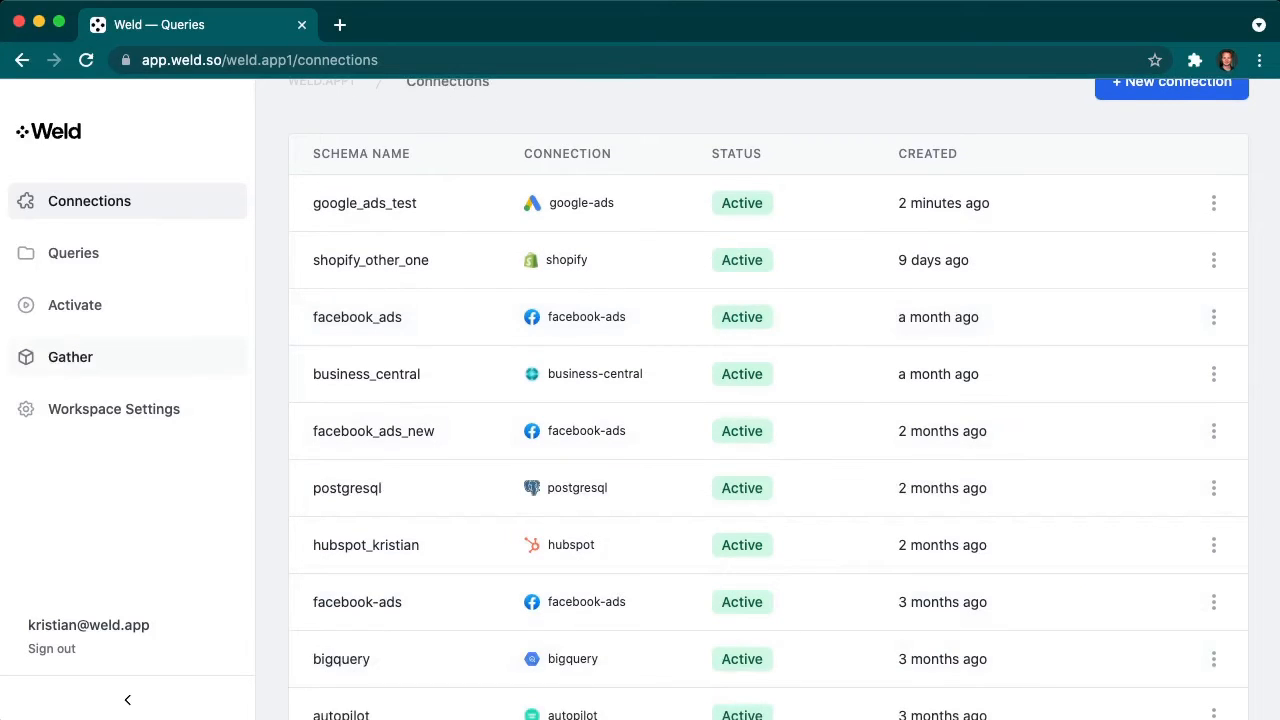
Step: Start a new Gather sync with google_ads_test as the data source and Weld Broad as its ad account
left_click(70, 357)
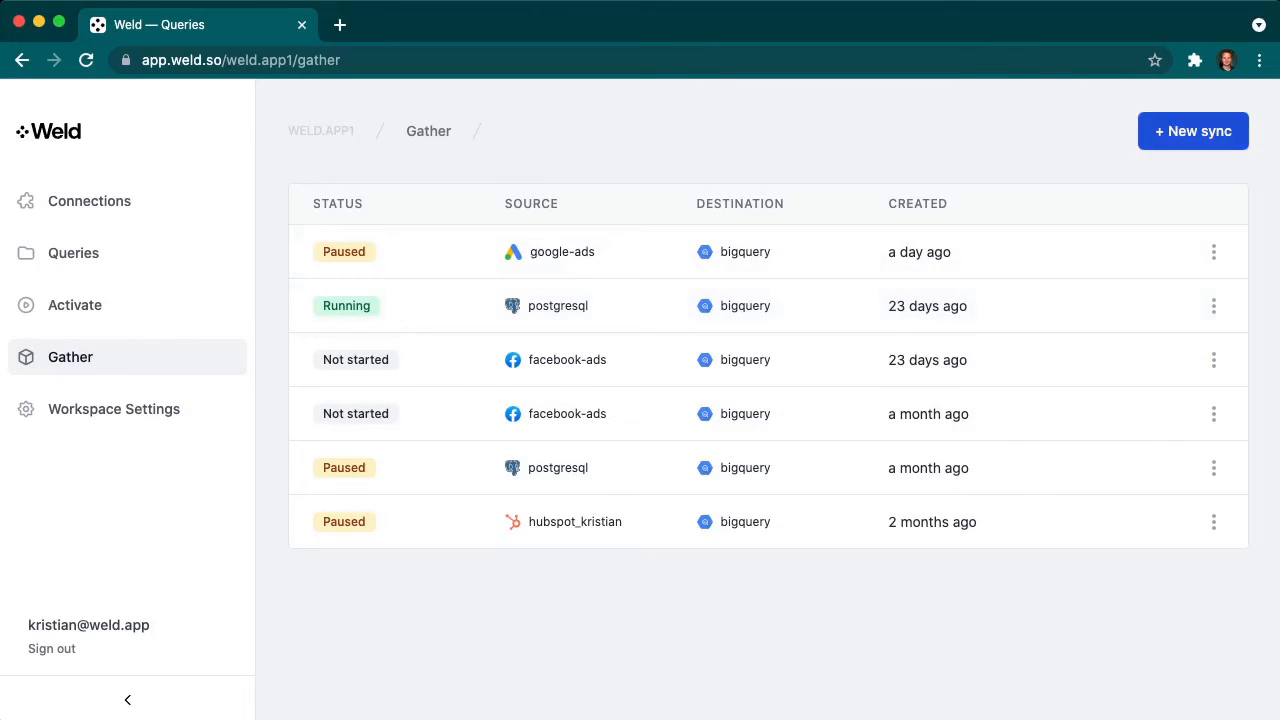
left_click(1193, 131)
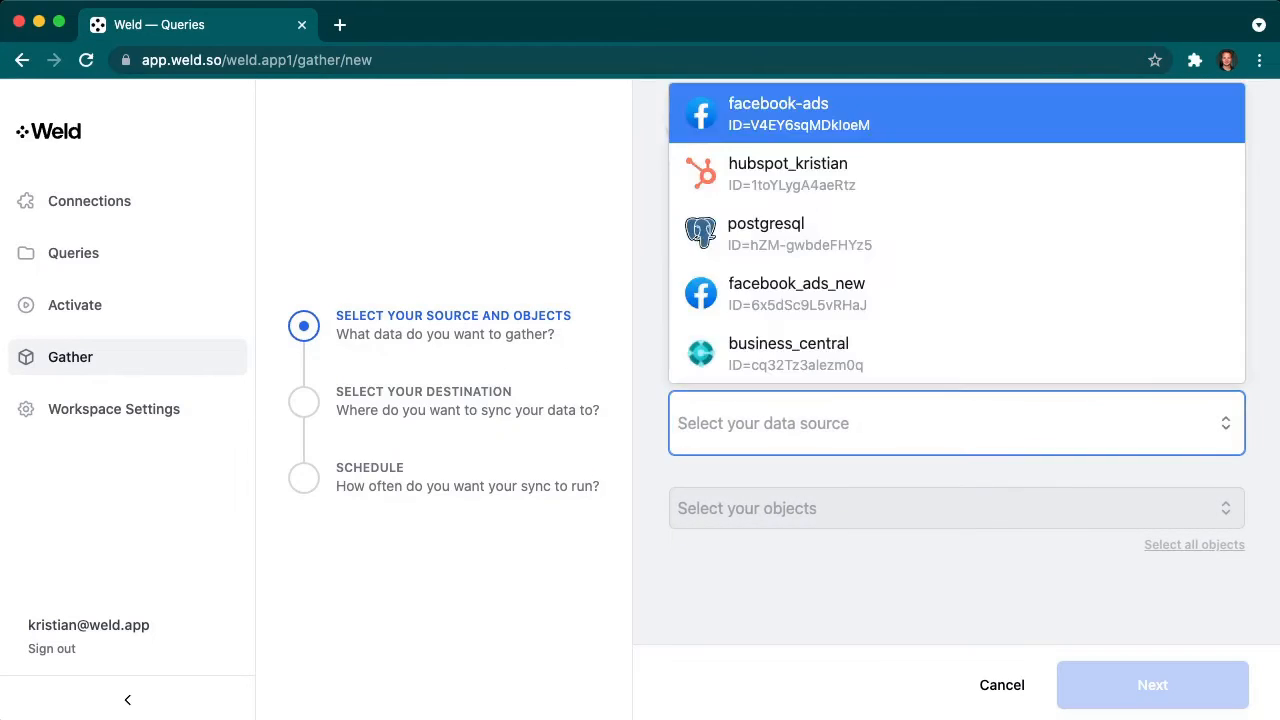
type("googl")
key("Return")
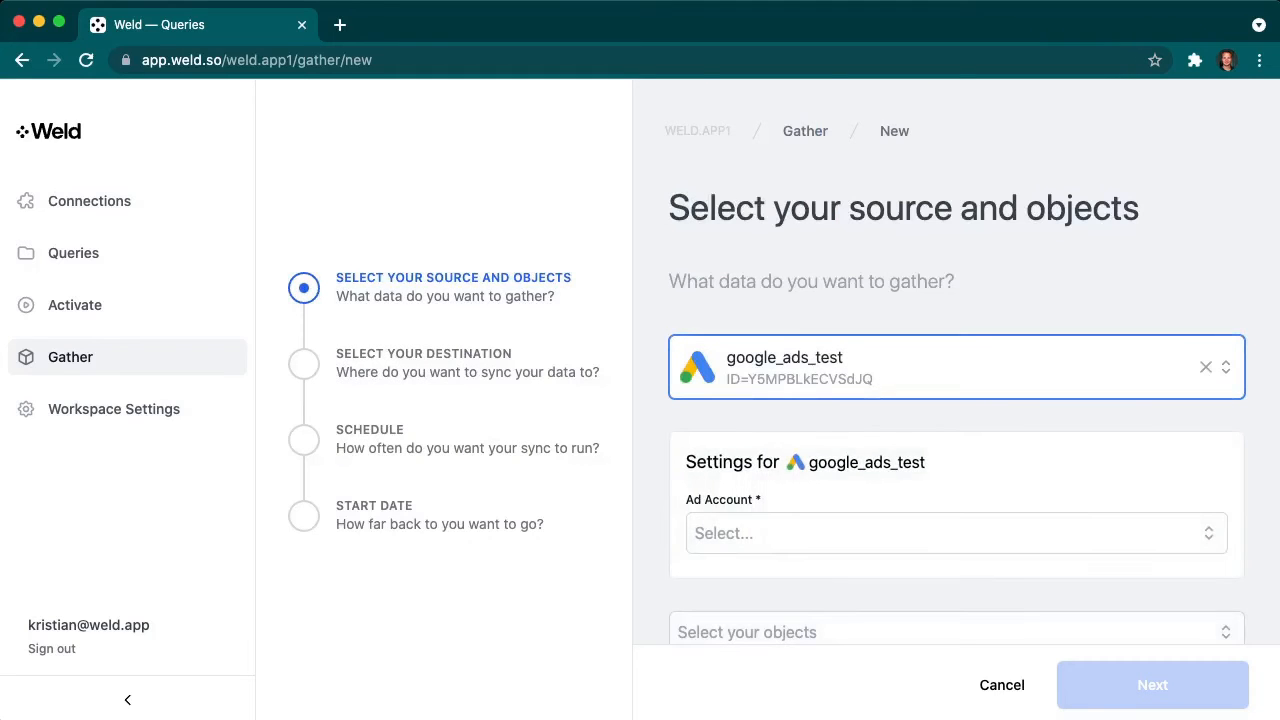
scroll(956, 400, "down", 1)
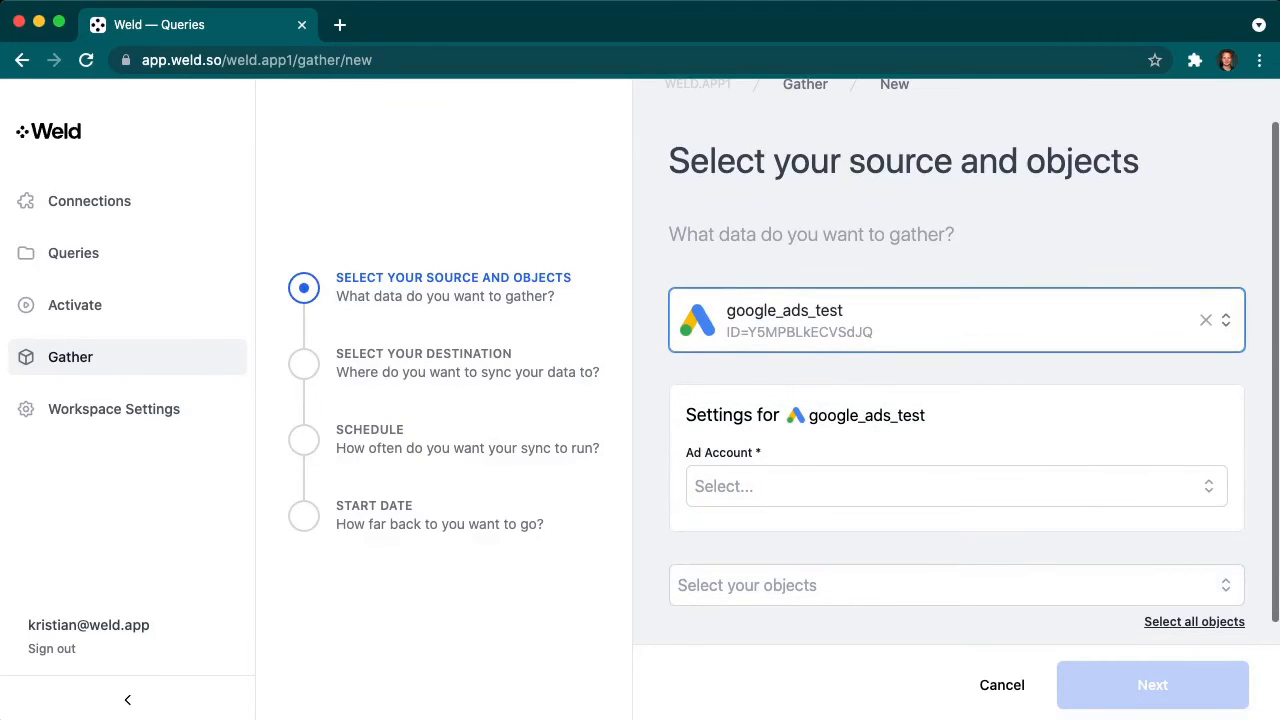
left_click(956, 486)
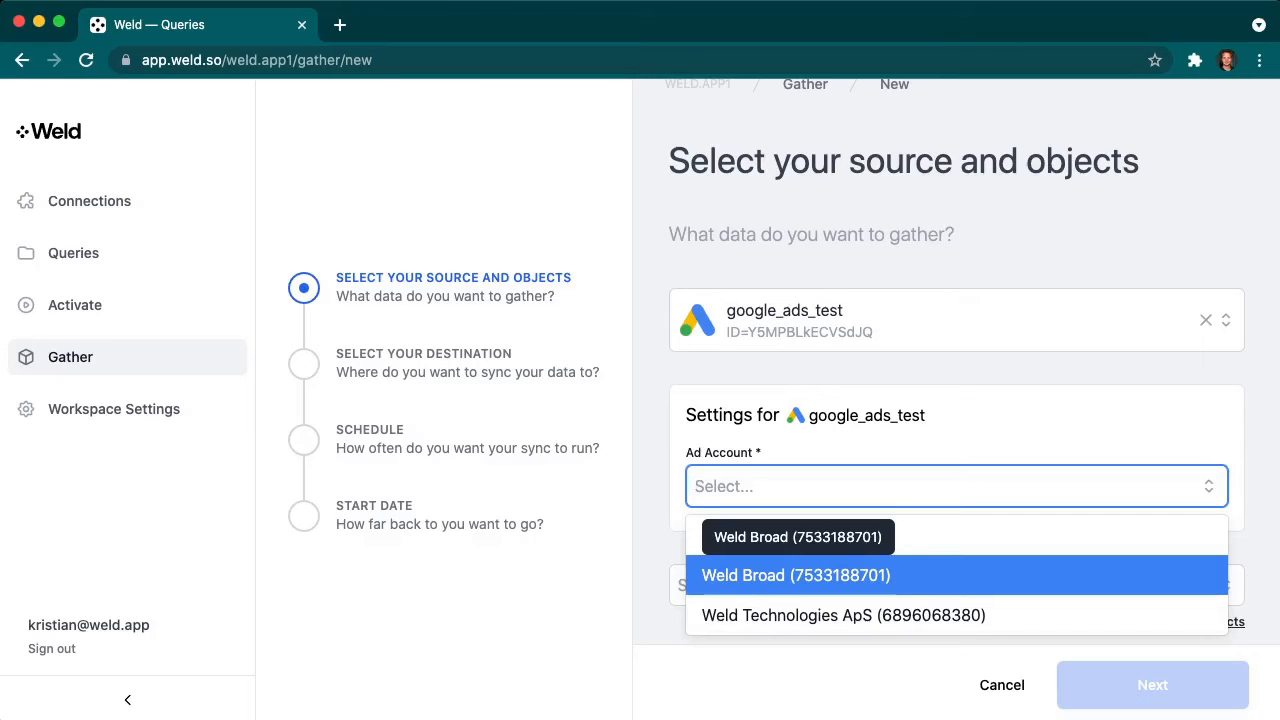
left_click(796, 575)
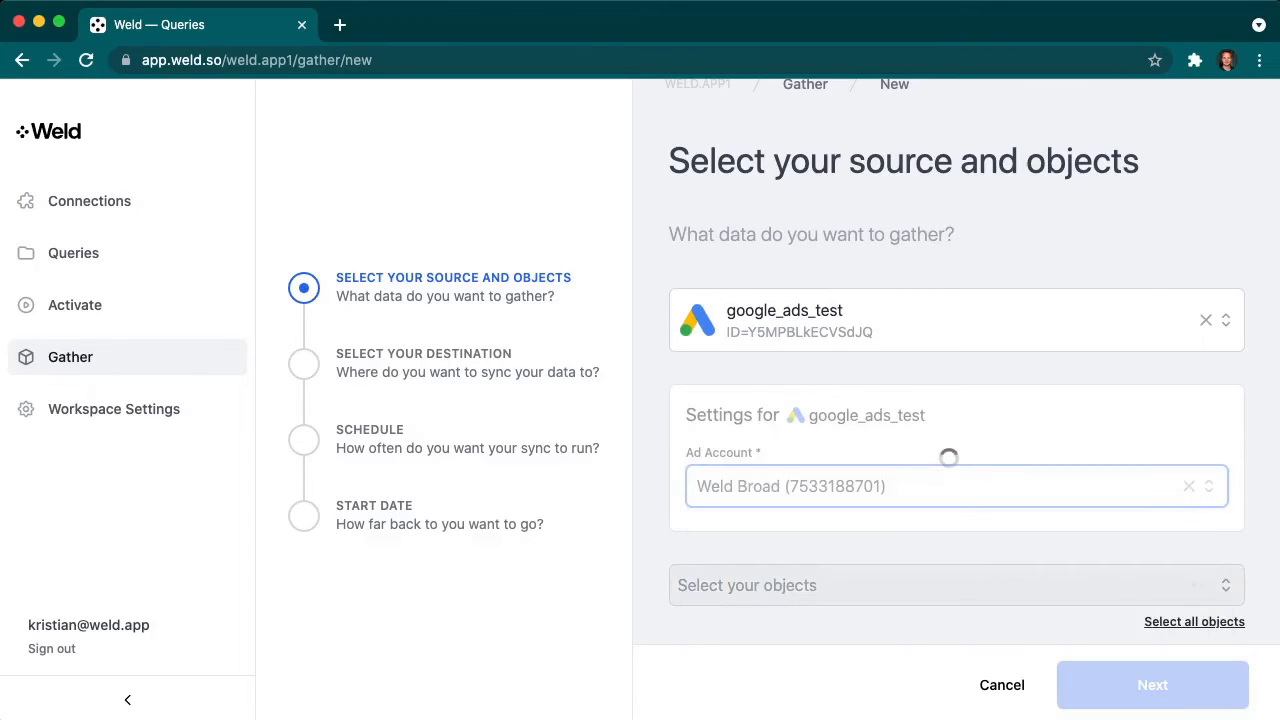
scroll(956, 360, "down", 1)
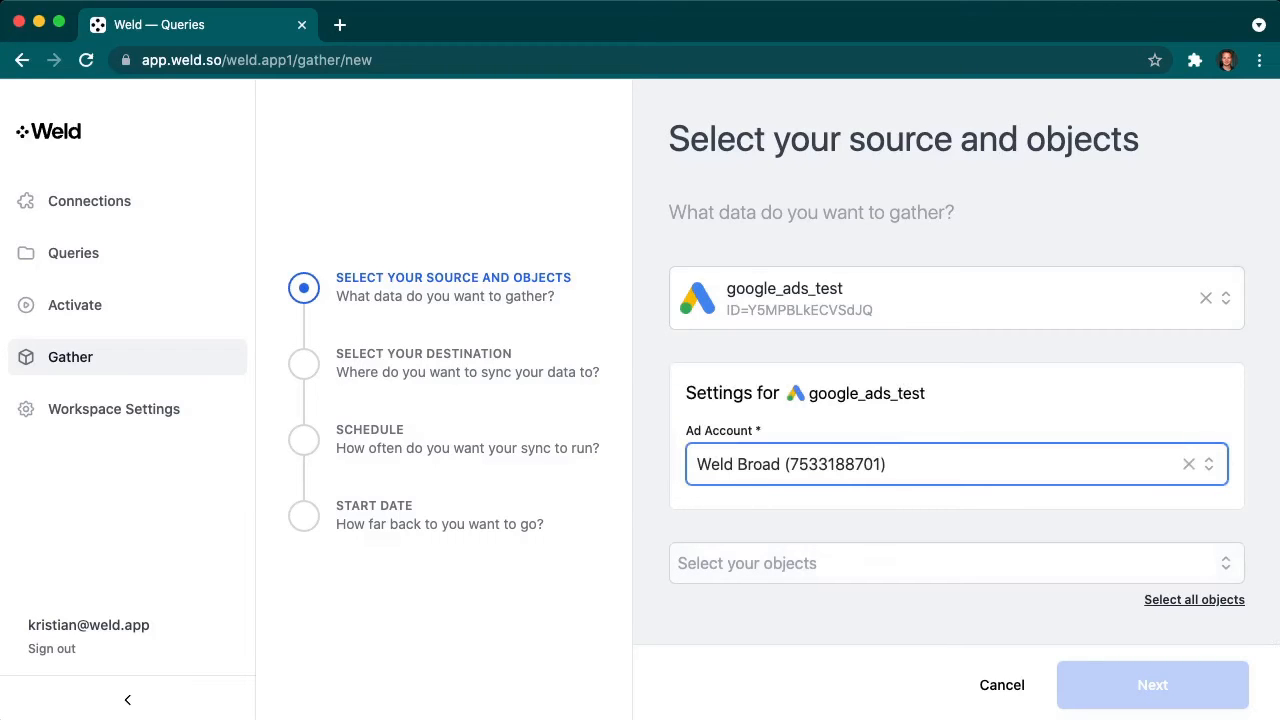
Step: Review the list of Google Ads objects available for the sync, from campaign_performance to account
left_click(880, 563)
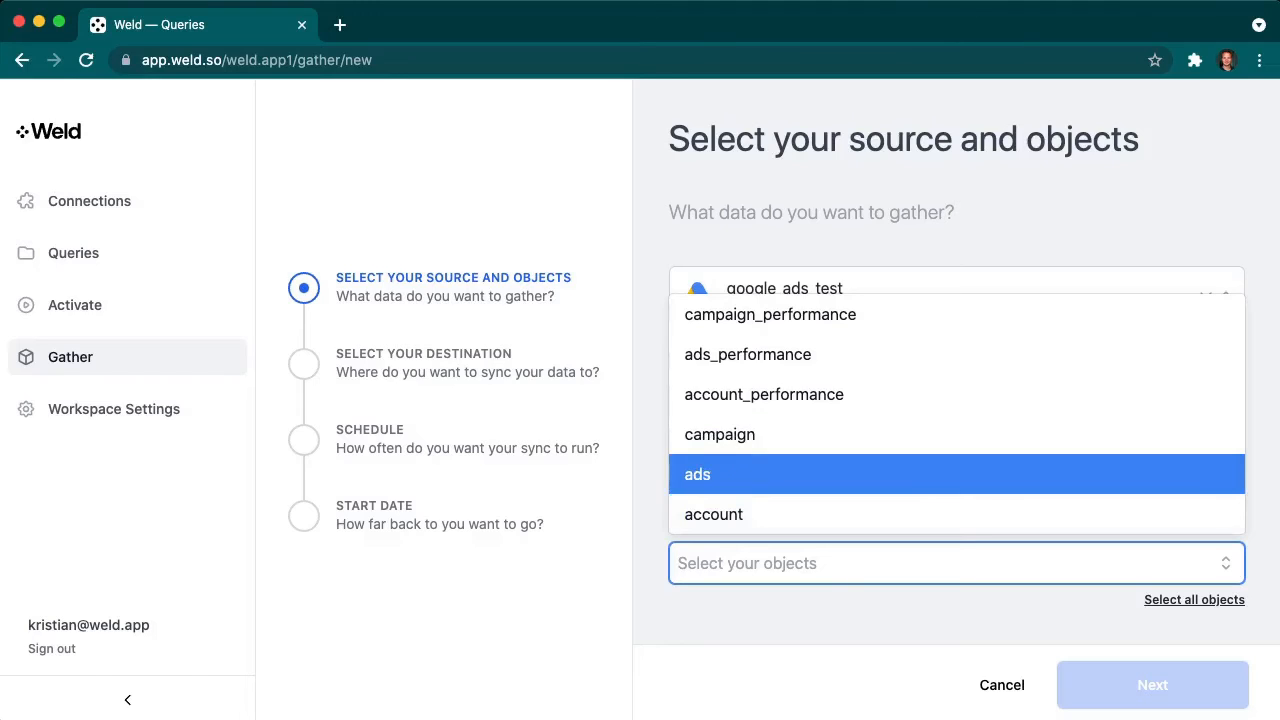
key("Down")
key("Up")
key("Up")
key("Up")
key("Up")
key("Up")
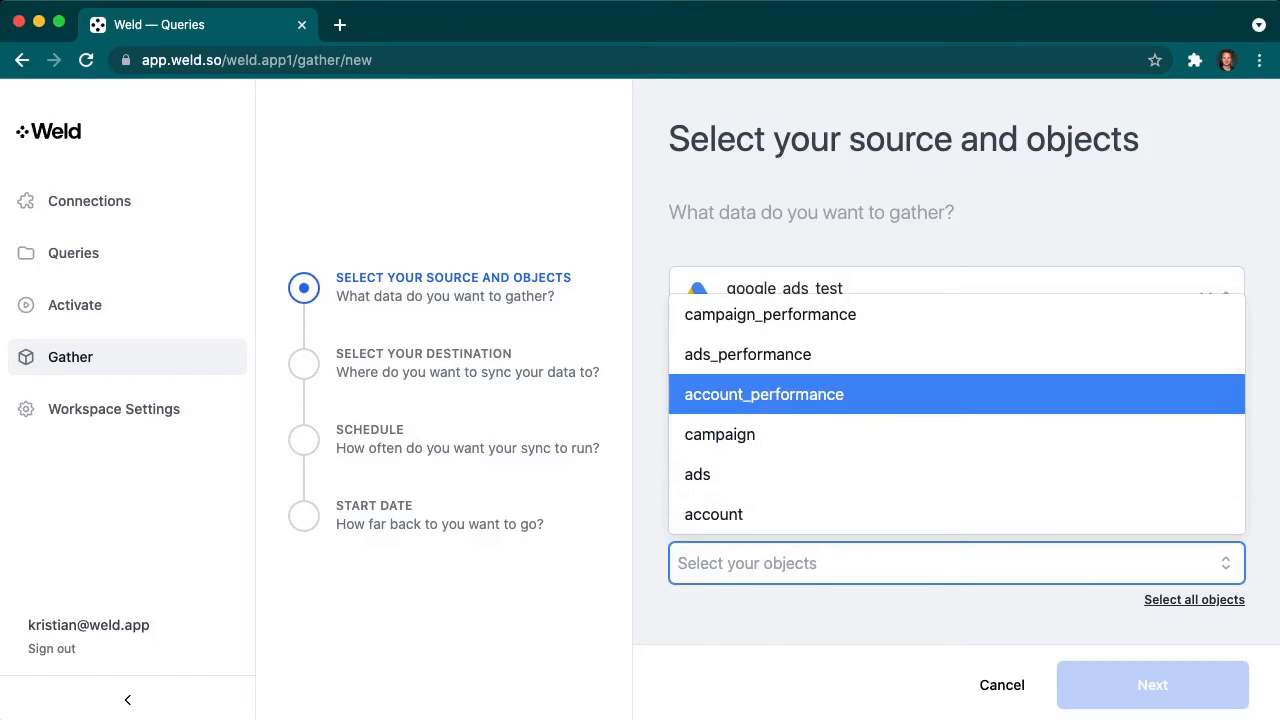
key("Down")
key("Down")
key("Up")
key("Up")
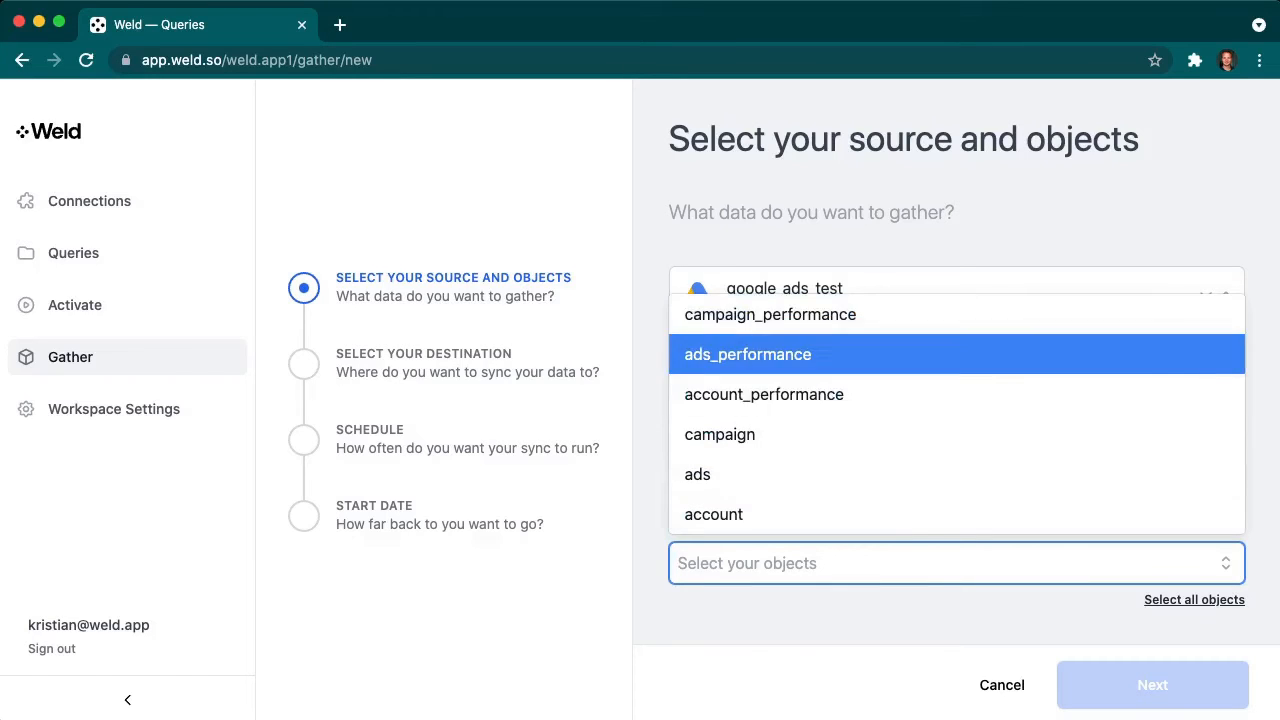
key("Down")
key("Down")
key("Down")
key("Down")
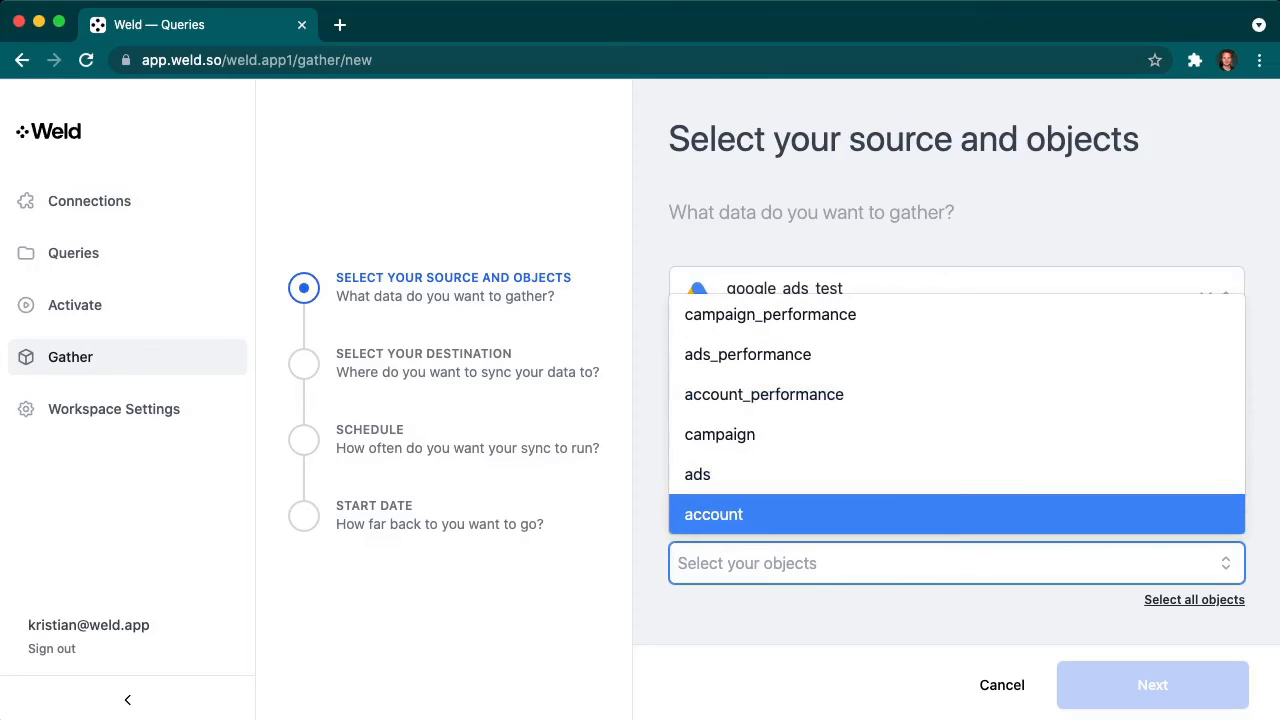
left_click(1000, 618)
Step: Include all objects in the sync and set bigquery as its destination
left_click(1194, 600)
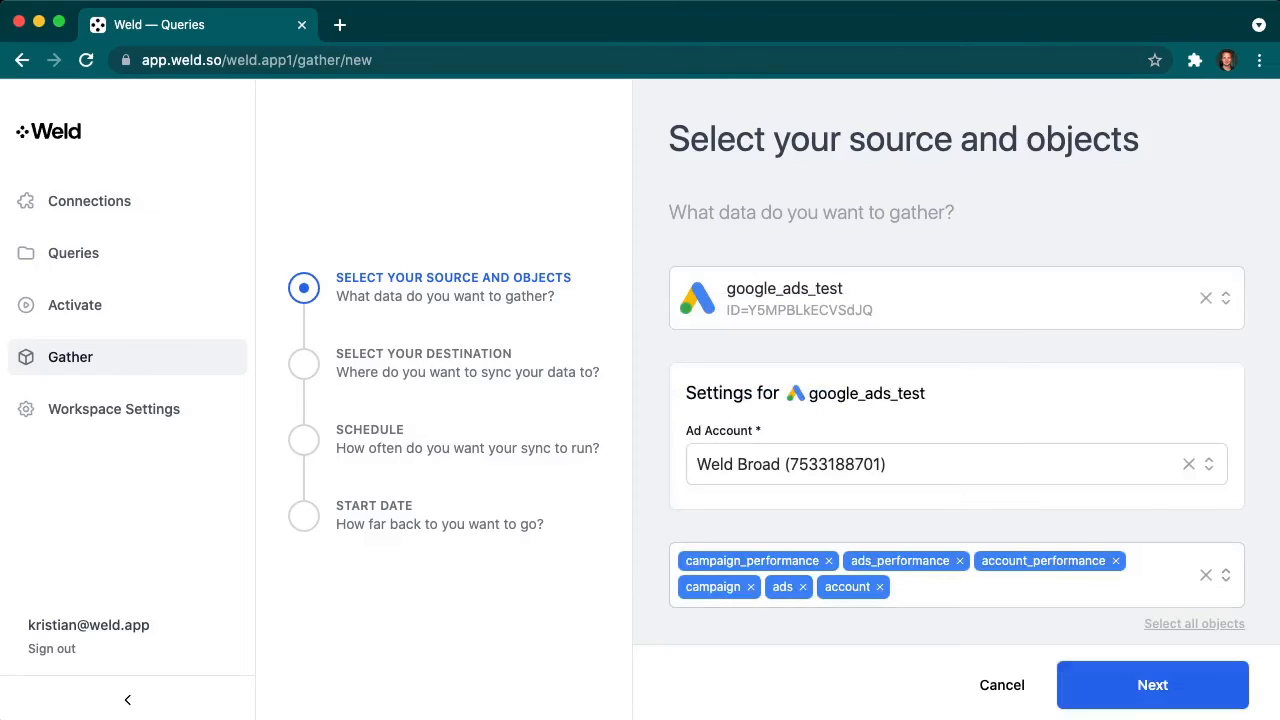
left_click(1152, 685)
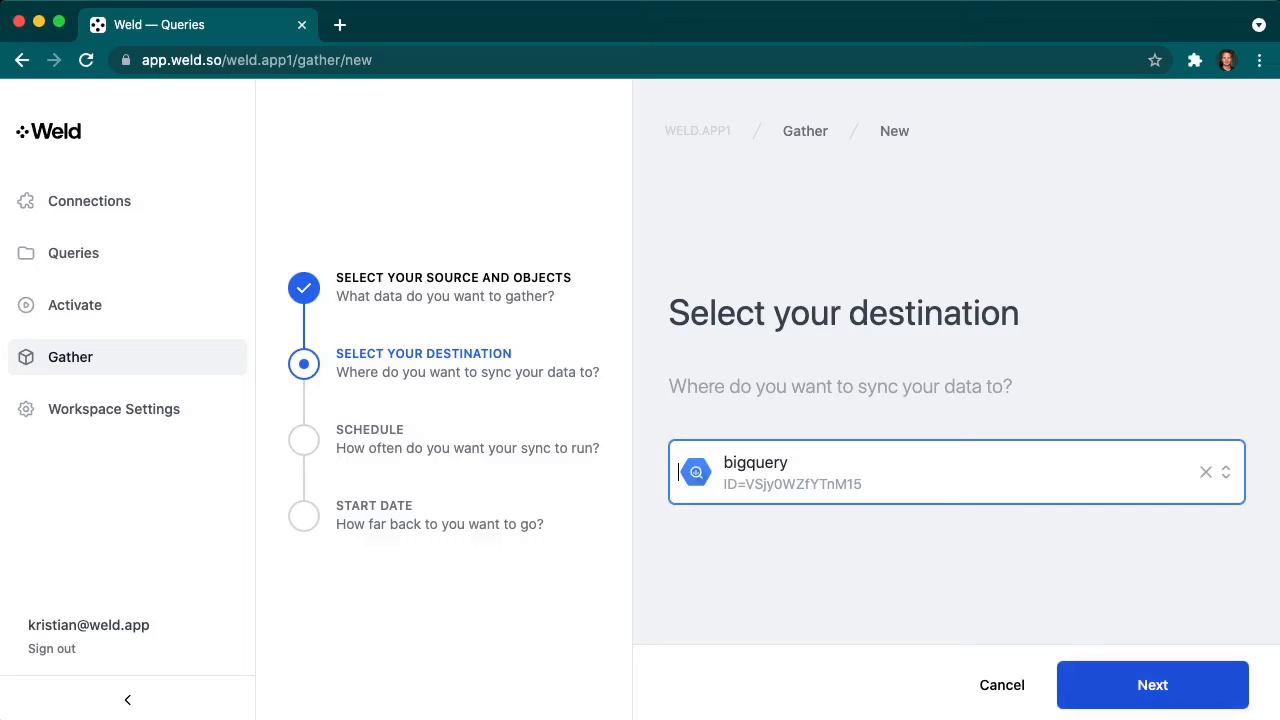
left_click(1152, 685)
Step: Schedule the sync to run every 10 minutes and continue to the start date
left_click(956, 472)
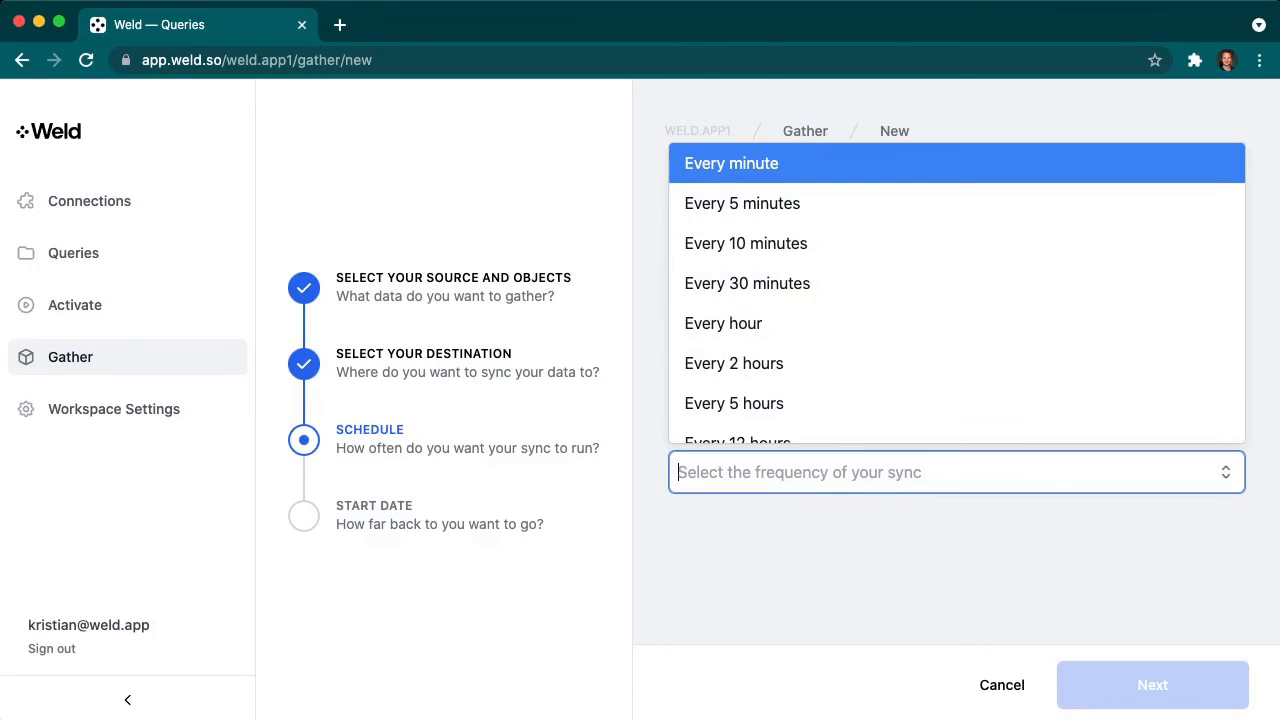
scroll(956, 403, "down", 1)
scroll(956, 403, "up", 1)
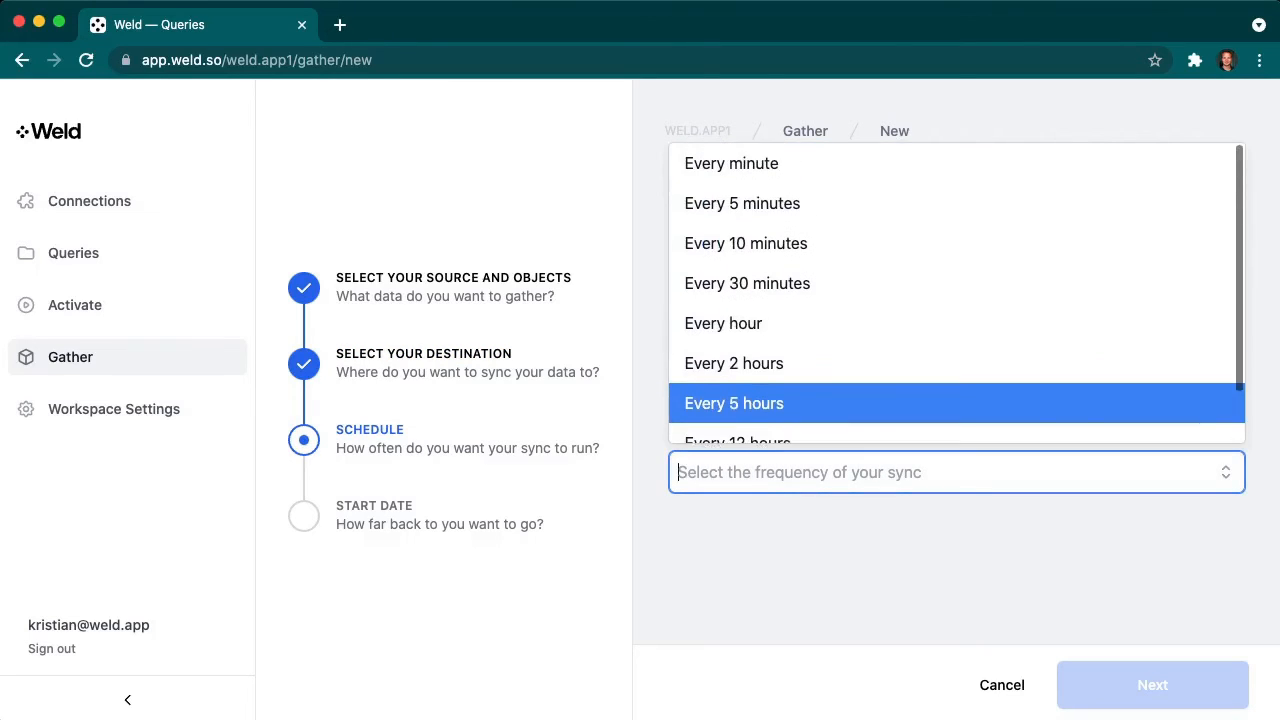
left_click(956, 243)
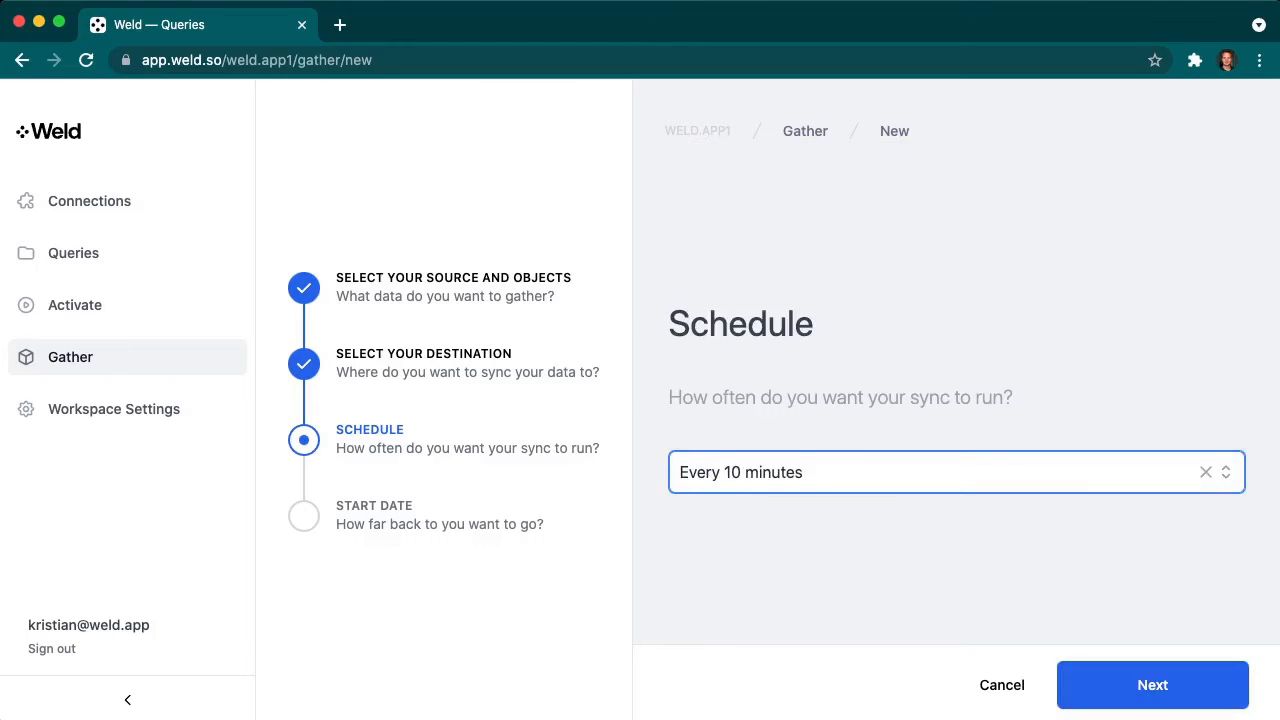
left_click(1152, 685)
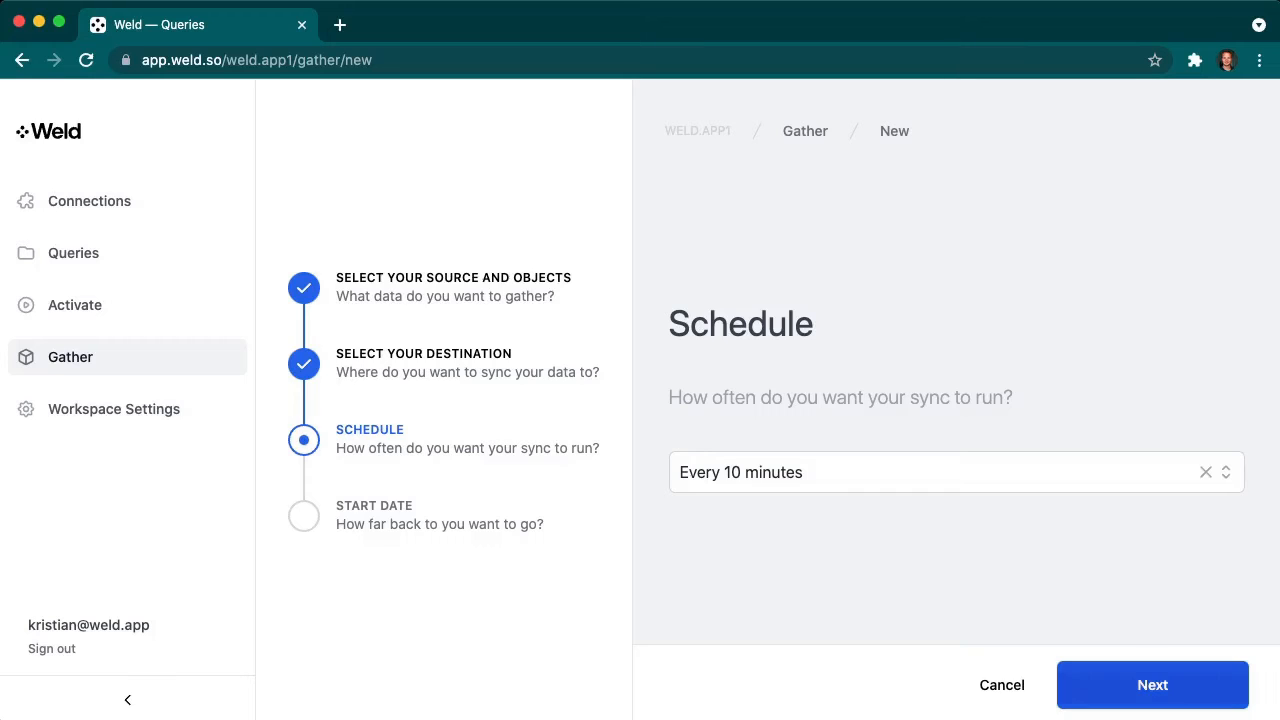
left_click(1152, 685)
Step: Set the sync's start date to 01. Jan. 2021 and create the sync
left_click(956, 462)
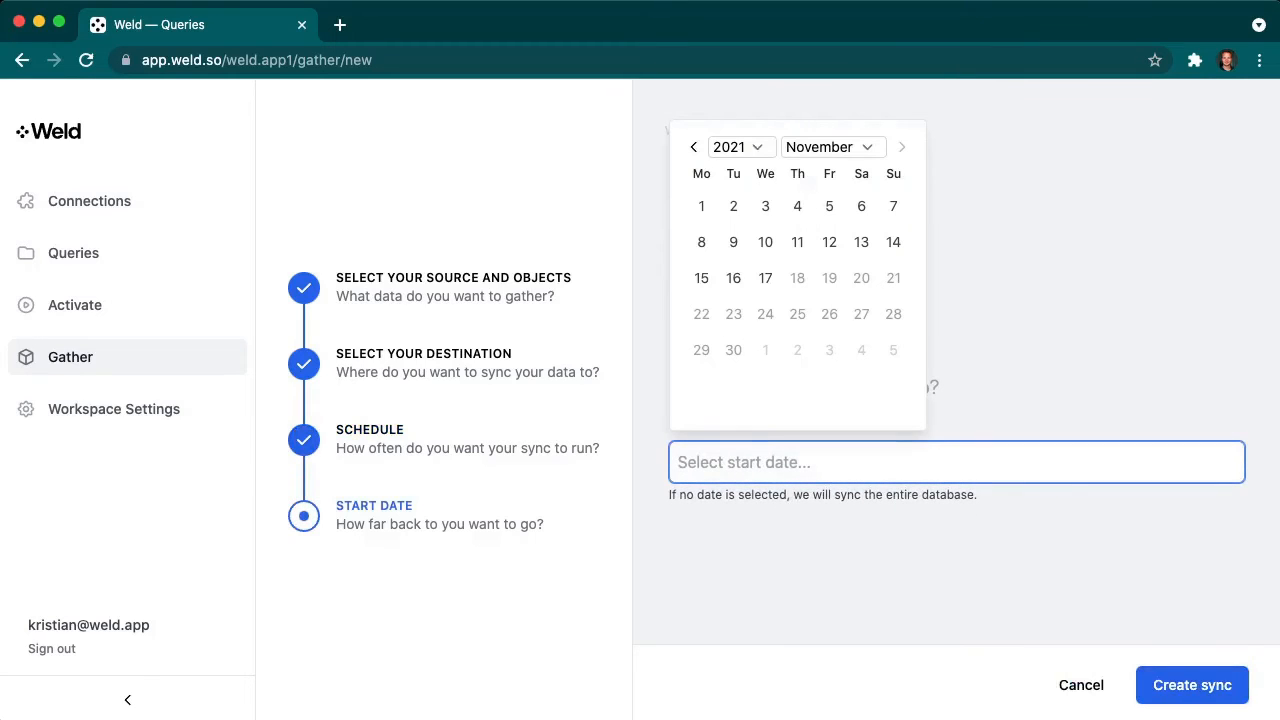
left_click(693, 147)
left_click(693, 147)
left_click(693, 147)
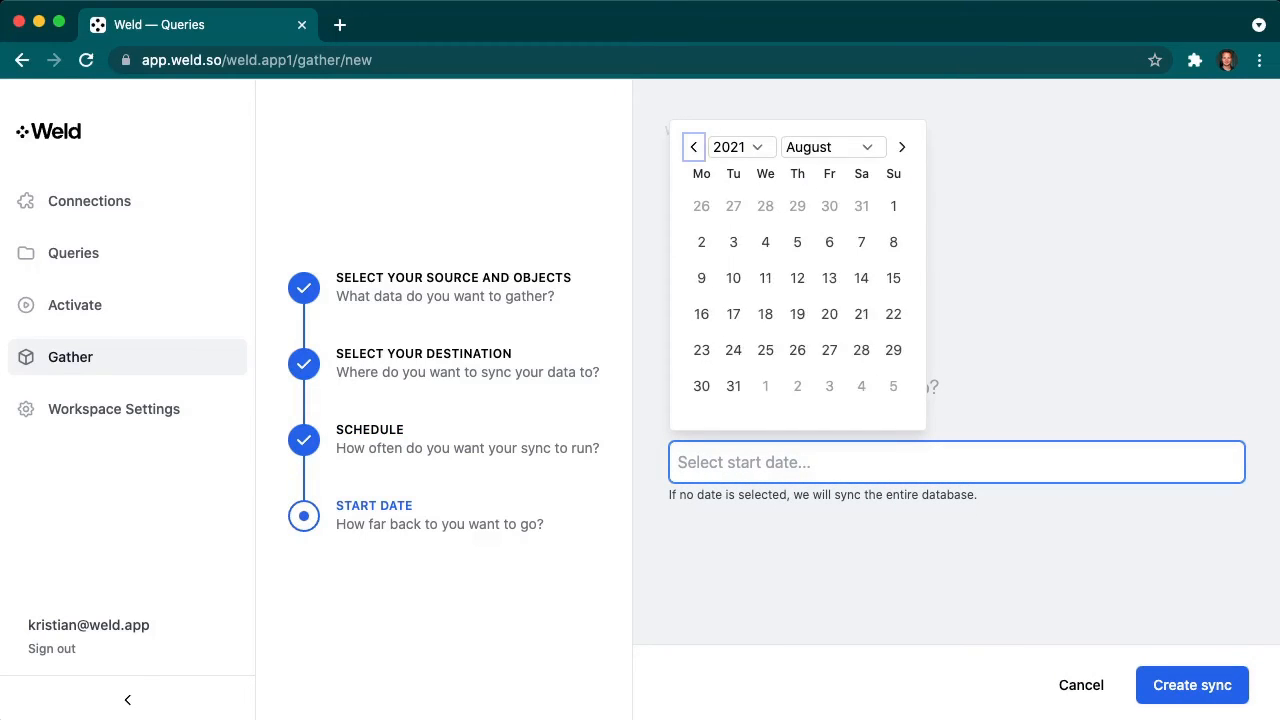
left_click(693, 147)
left_click(693, 147)
left_click(693, 147)
left_click(693, 147)
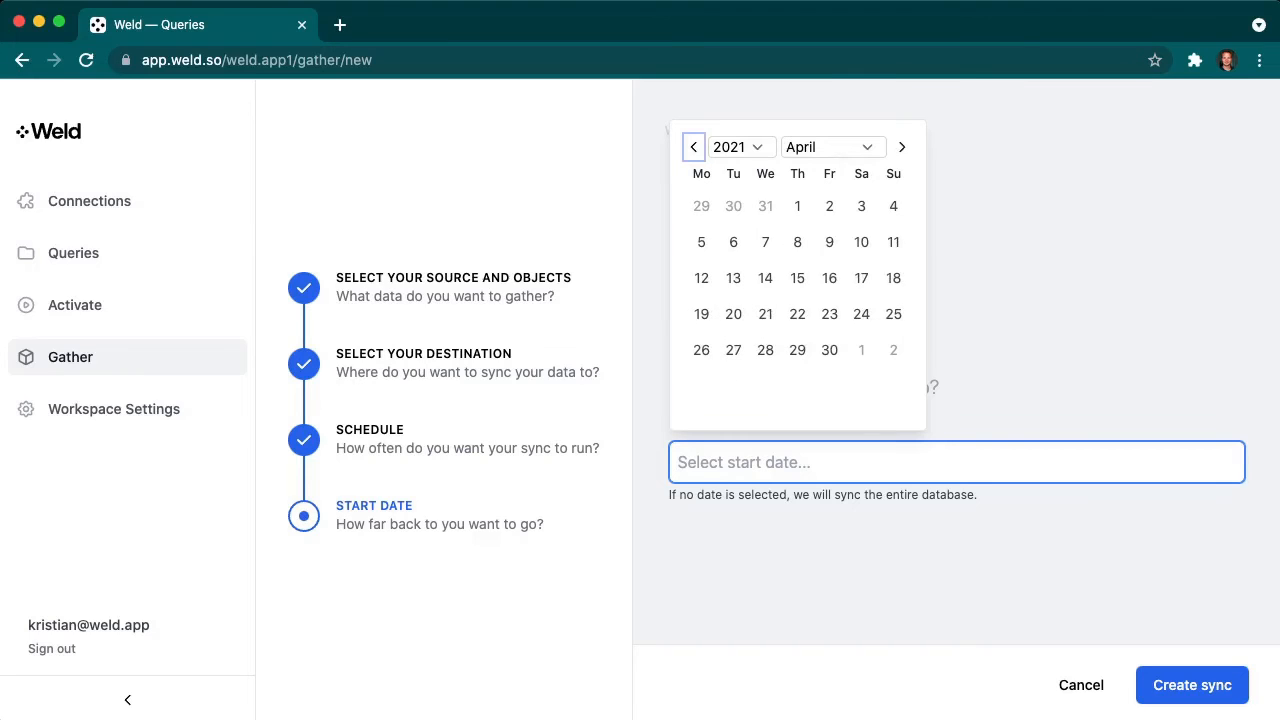
left_click(693, 147)
left_click(693, 147)
left_click(693, 147)
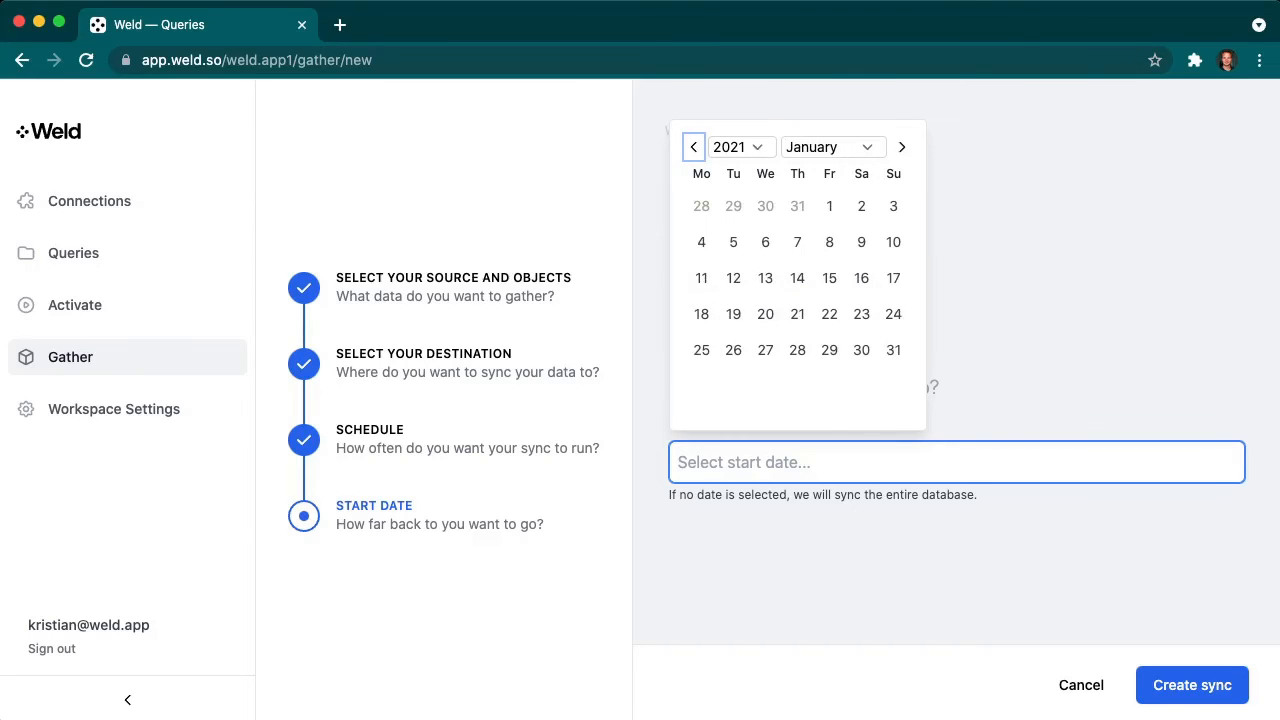
left_click(829, 206)
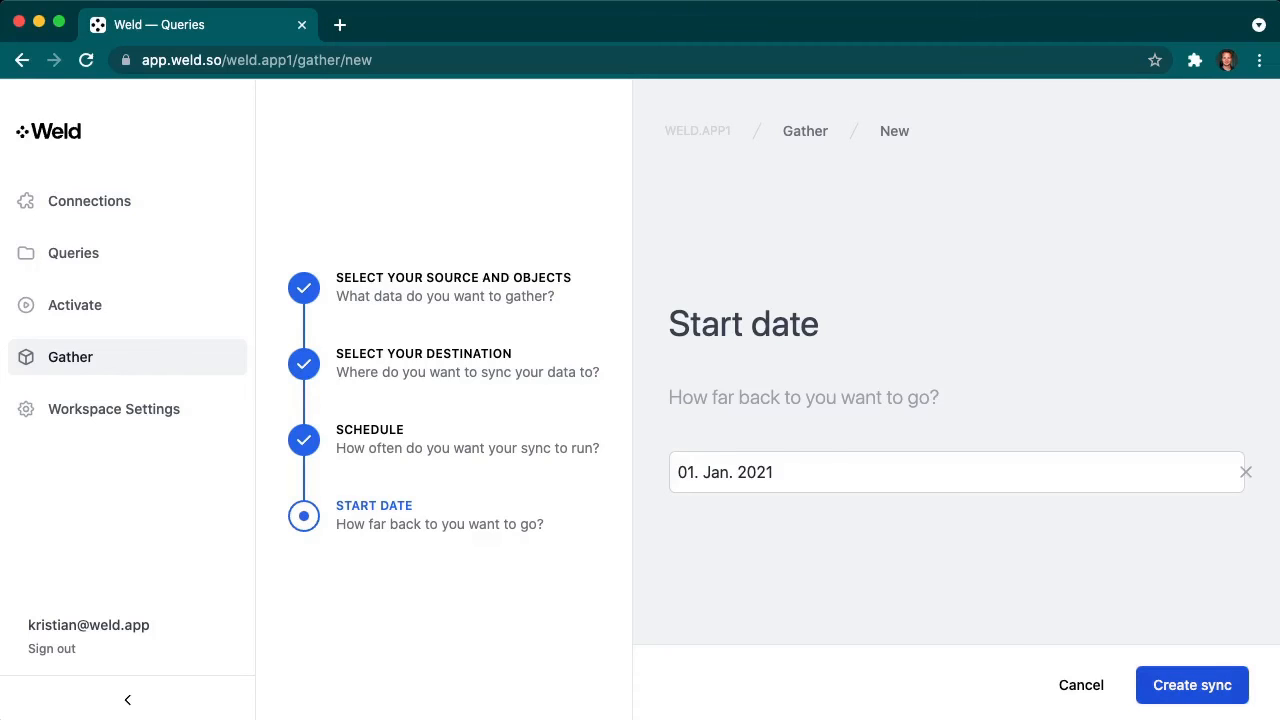
left_click(1192, 685)
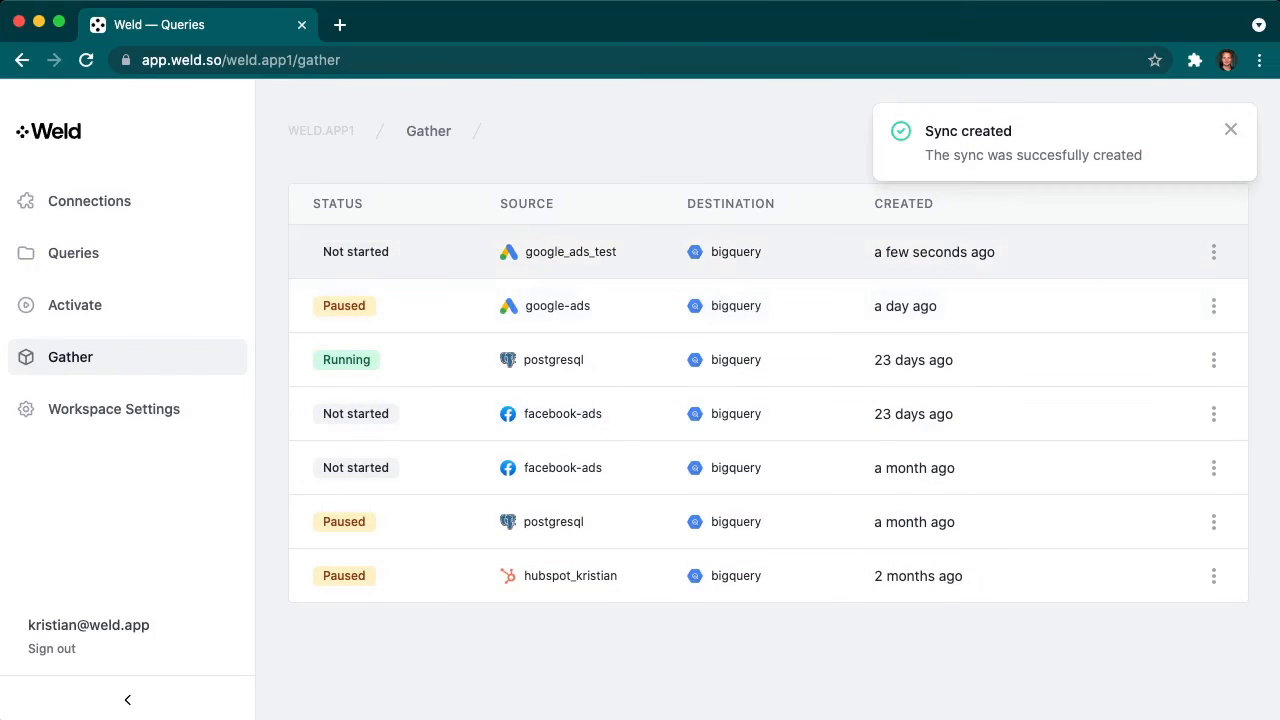
Step: Dismiss the notification, open the new google_ads_test sync from the Gather list and start it
left_click(1231, 129)
left_click(1040, 252)
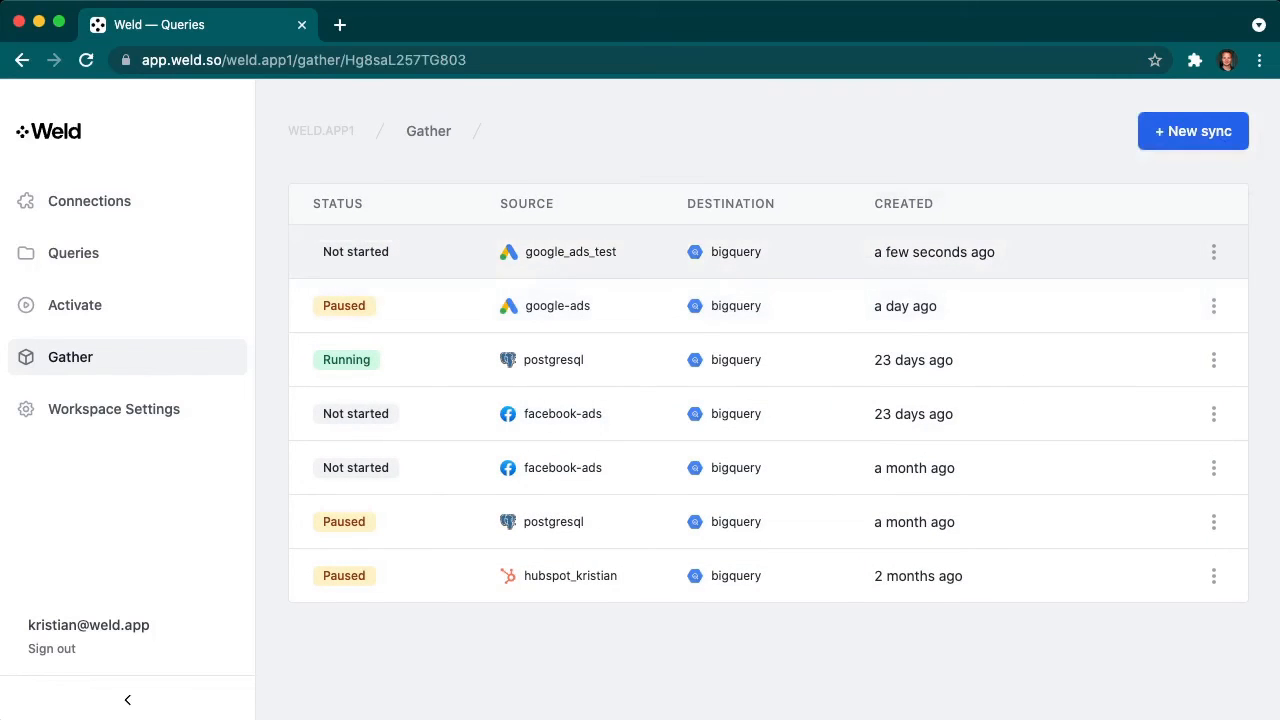
left_click_drag(960, 590, 340, 131)
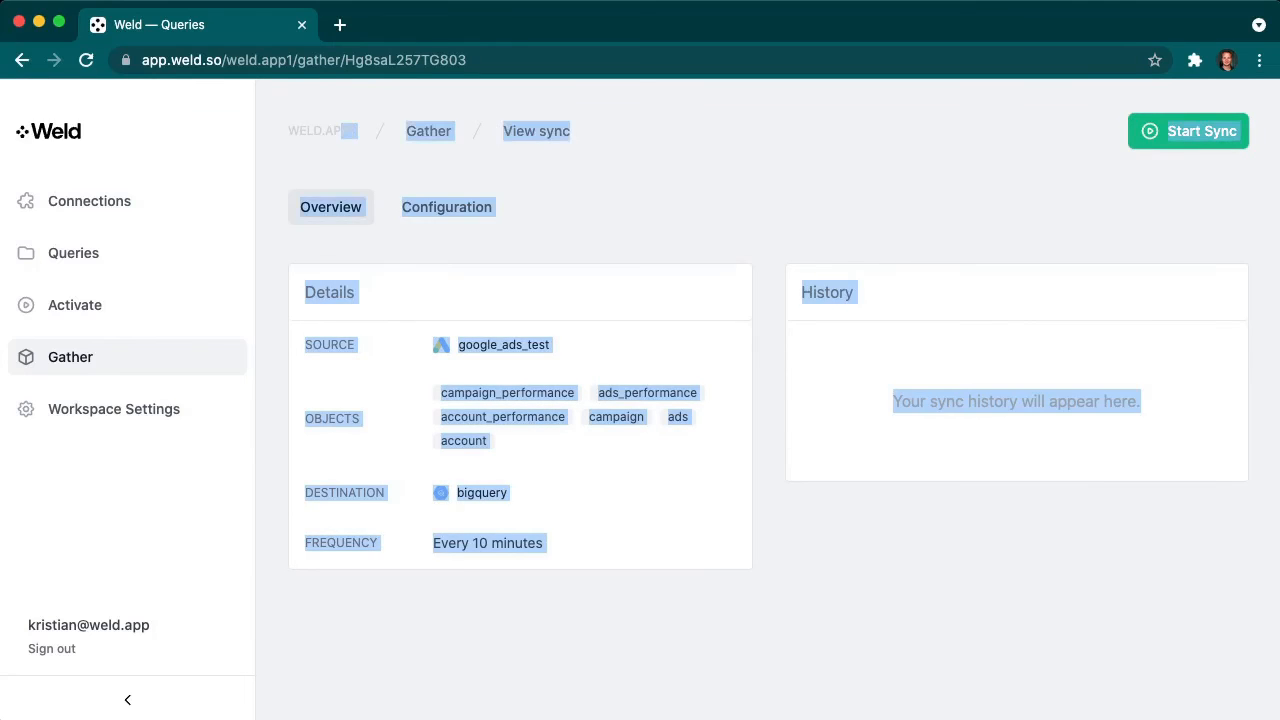
left_click(340, 131)
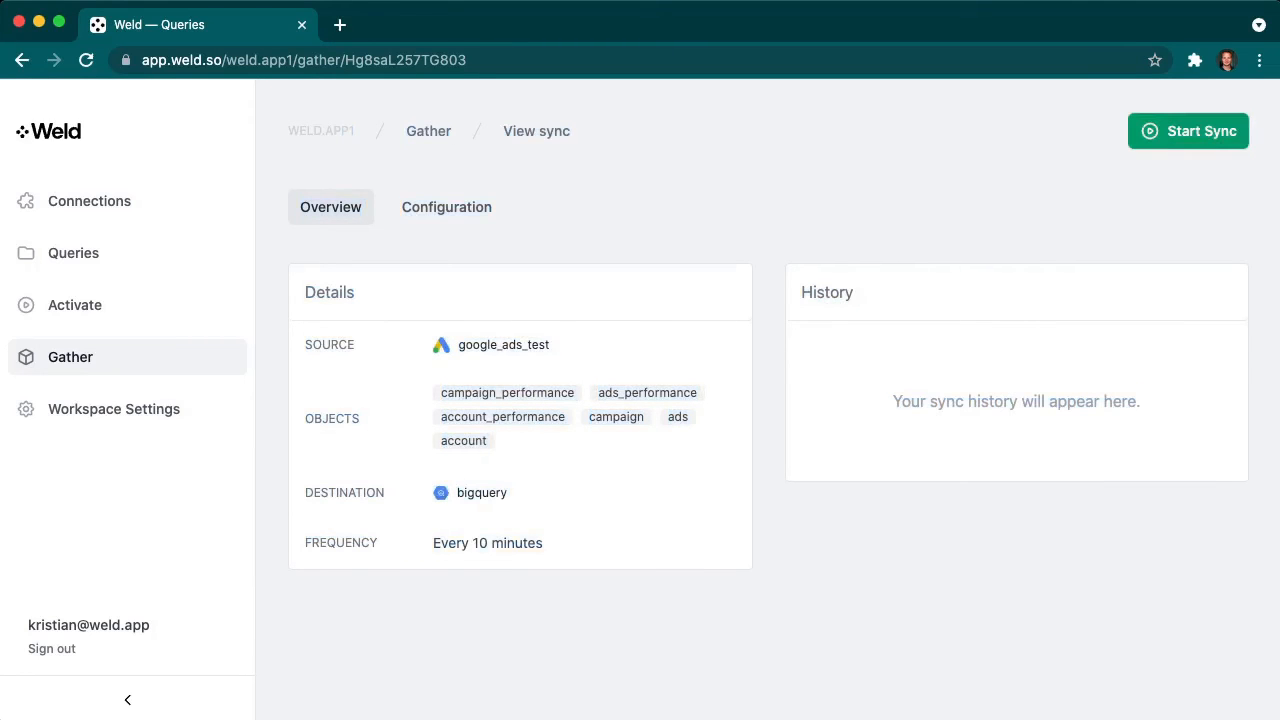
left_click(1188, 131)
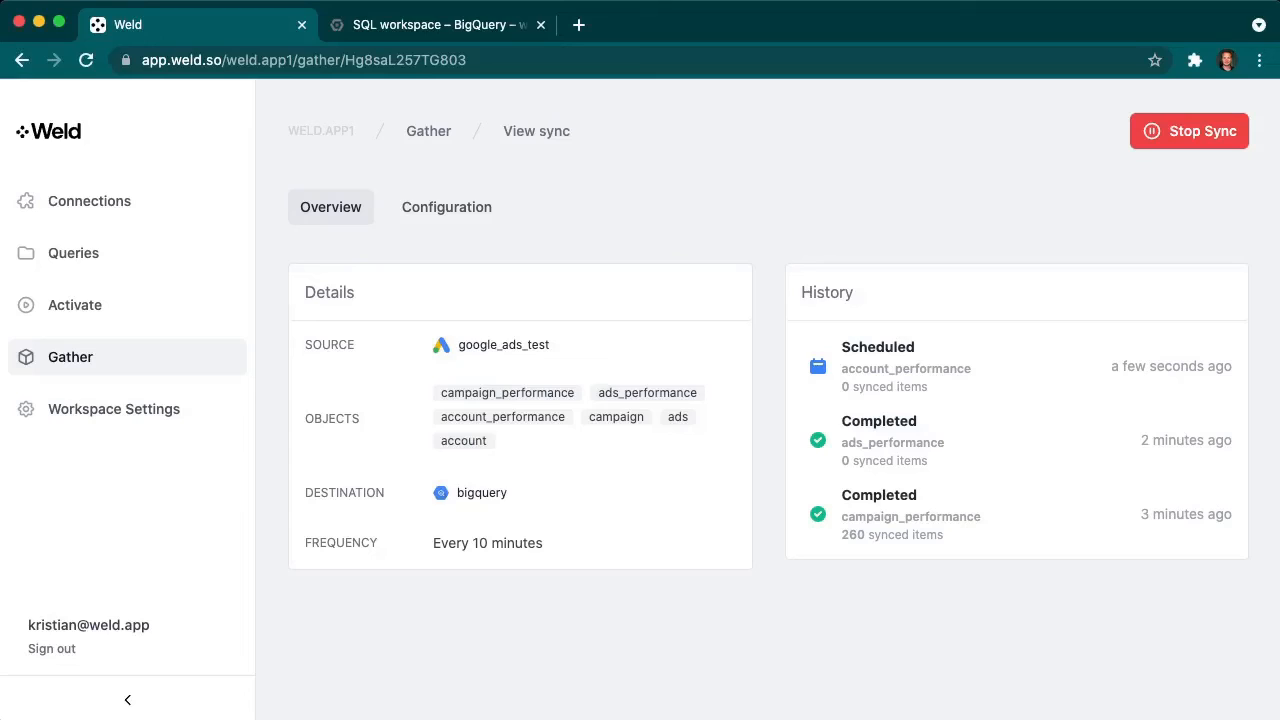
Step: Check the sync history entry for campaign_performance and its synced items
left_click_drag(842, 494, 945, 536)
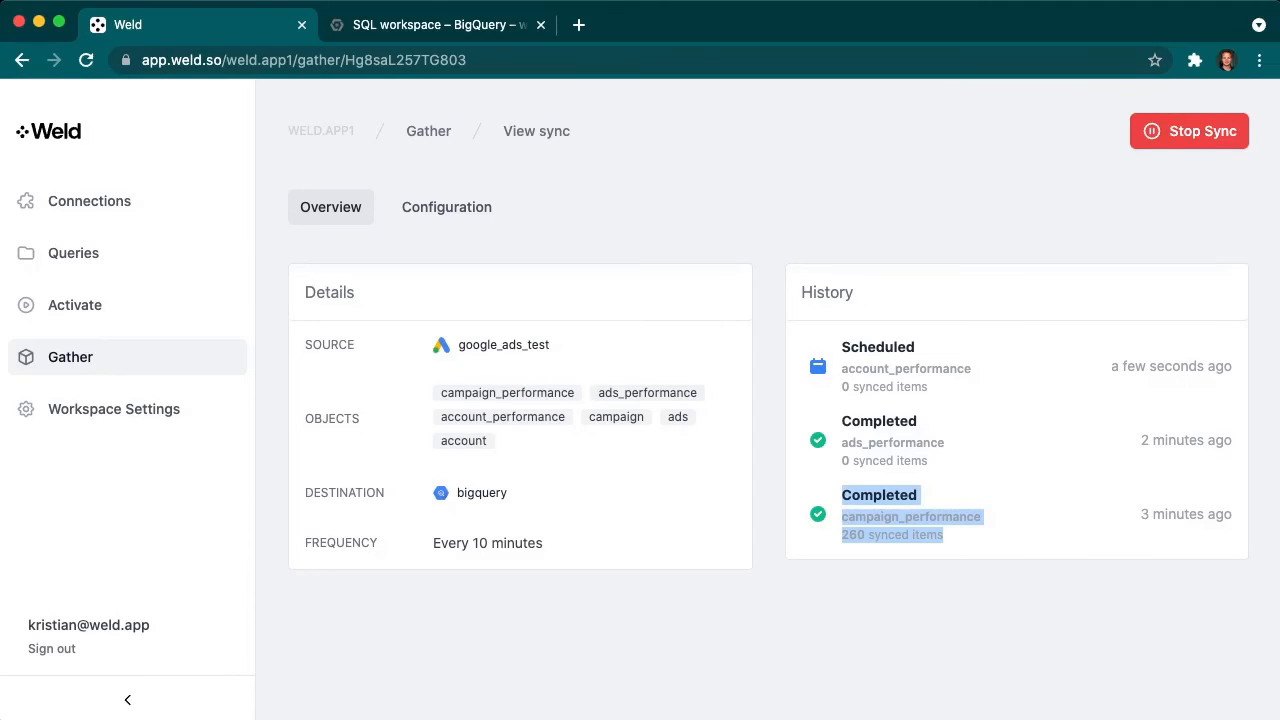
left_click_drag(839, 535, 926, 535)
left_click(926, 535)
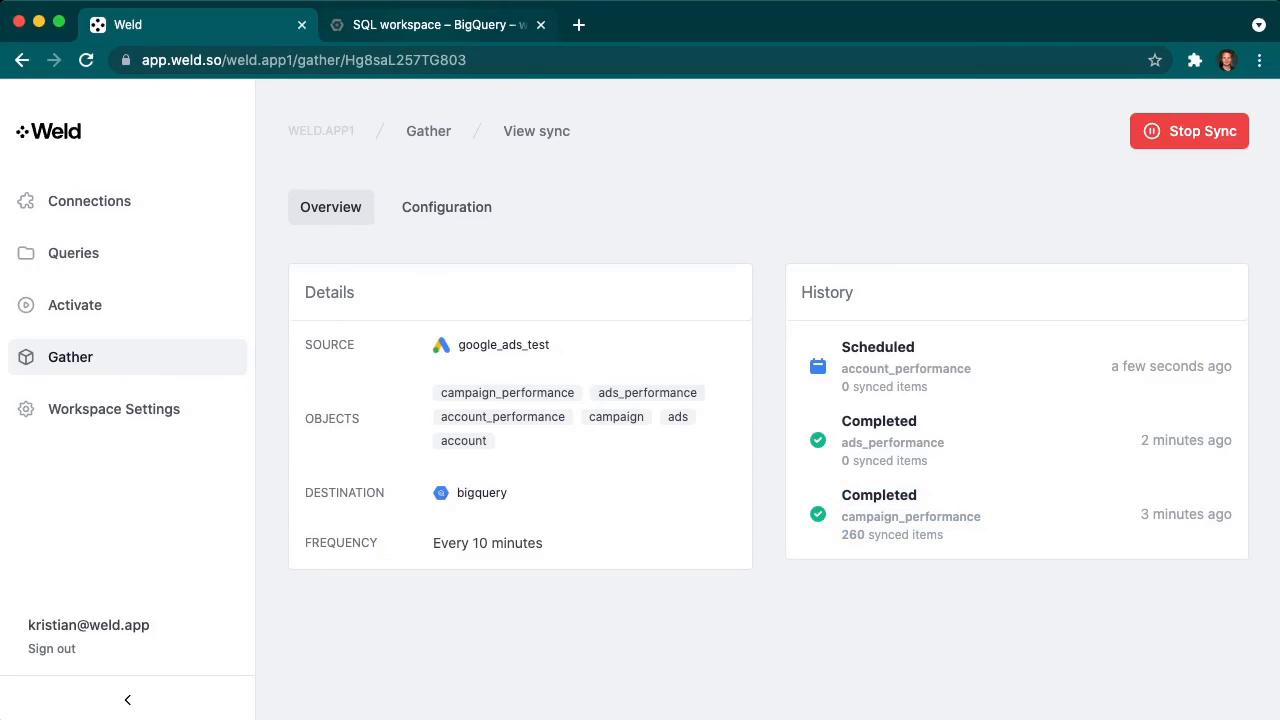
Step: Switch to BigQuery, reload it and open the google-ads_campaign_performance table from the google_ads_test dataset in weld-development
left_click(440, 24)
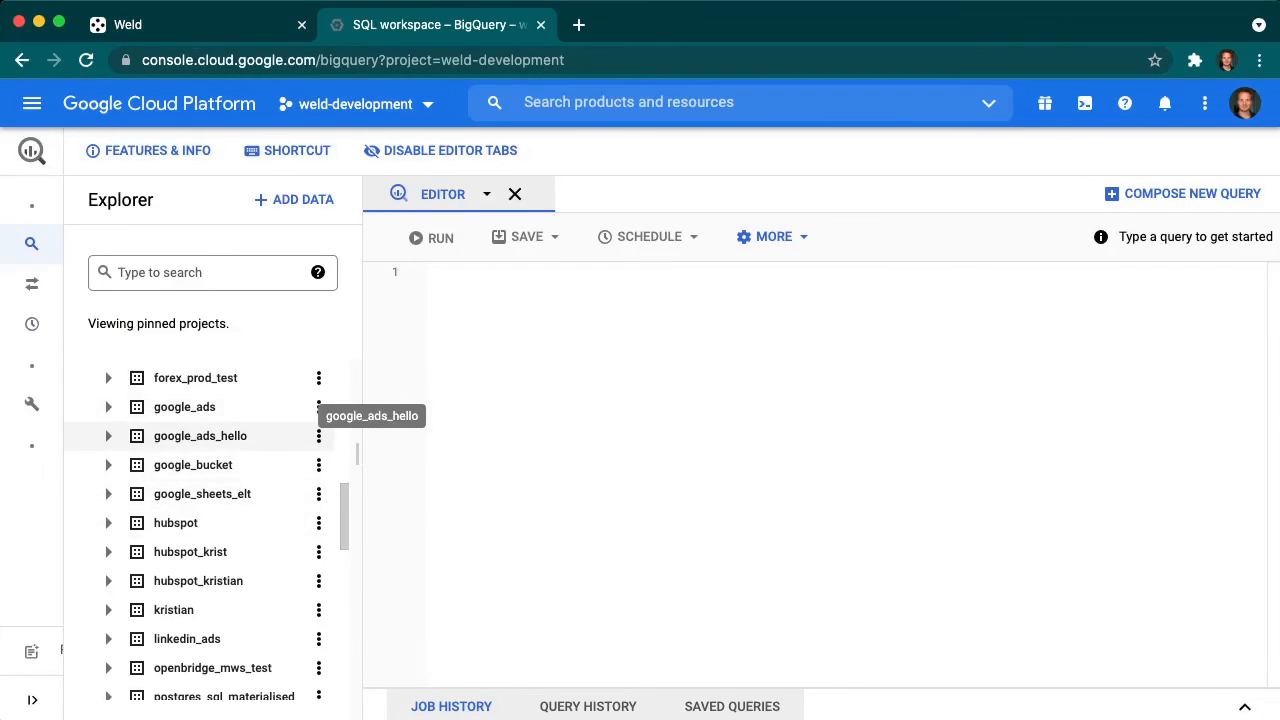
key("super+r")
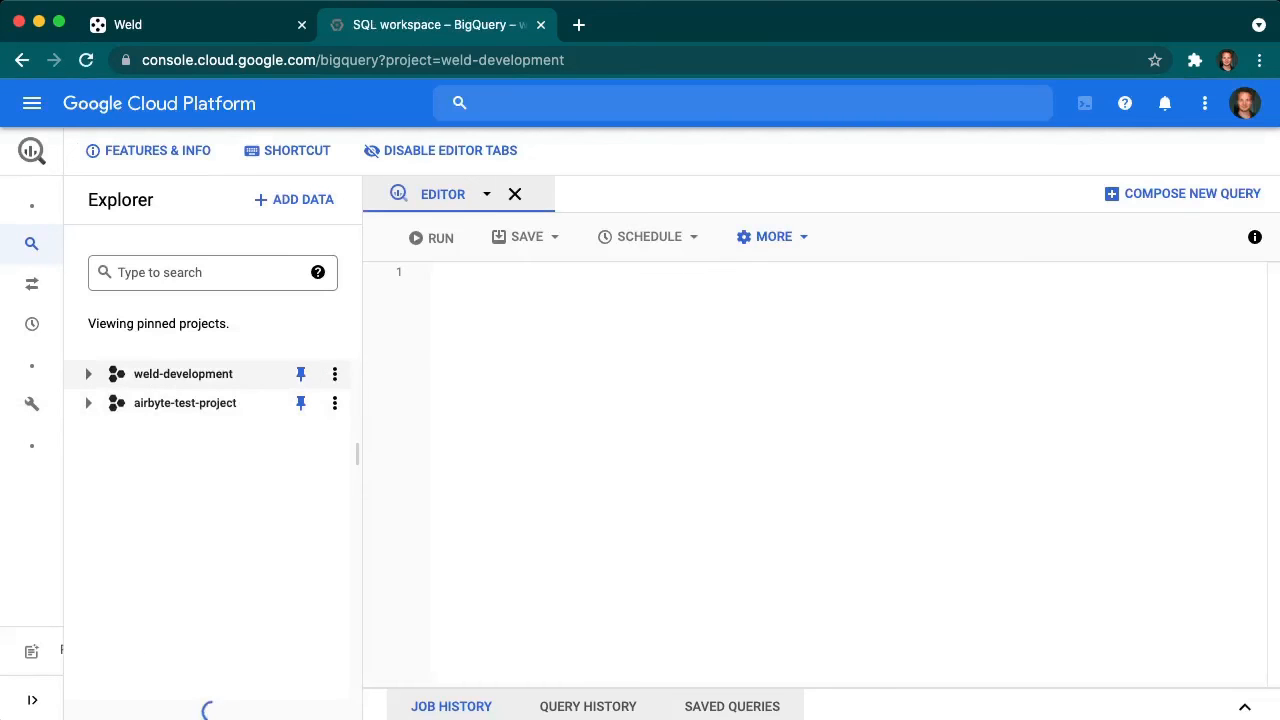
left_click(88, 373)
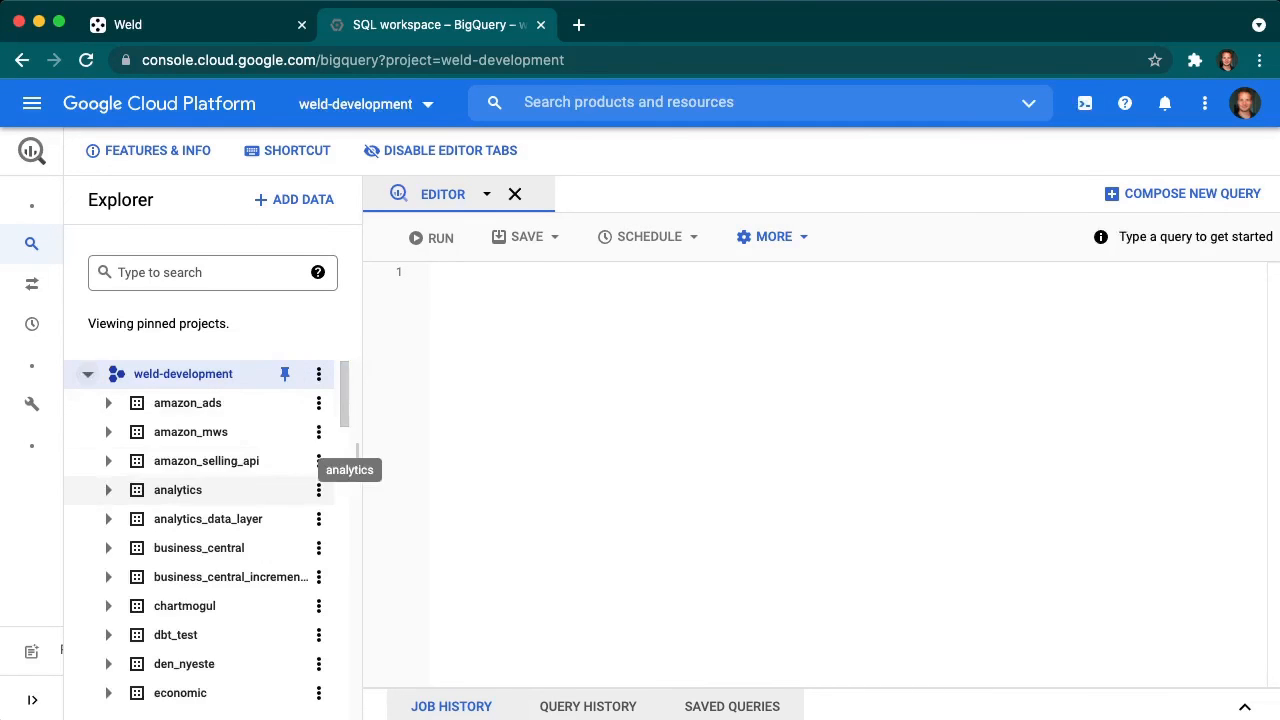
scroll(320, 530, "down", 10)
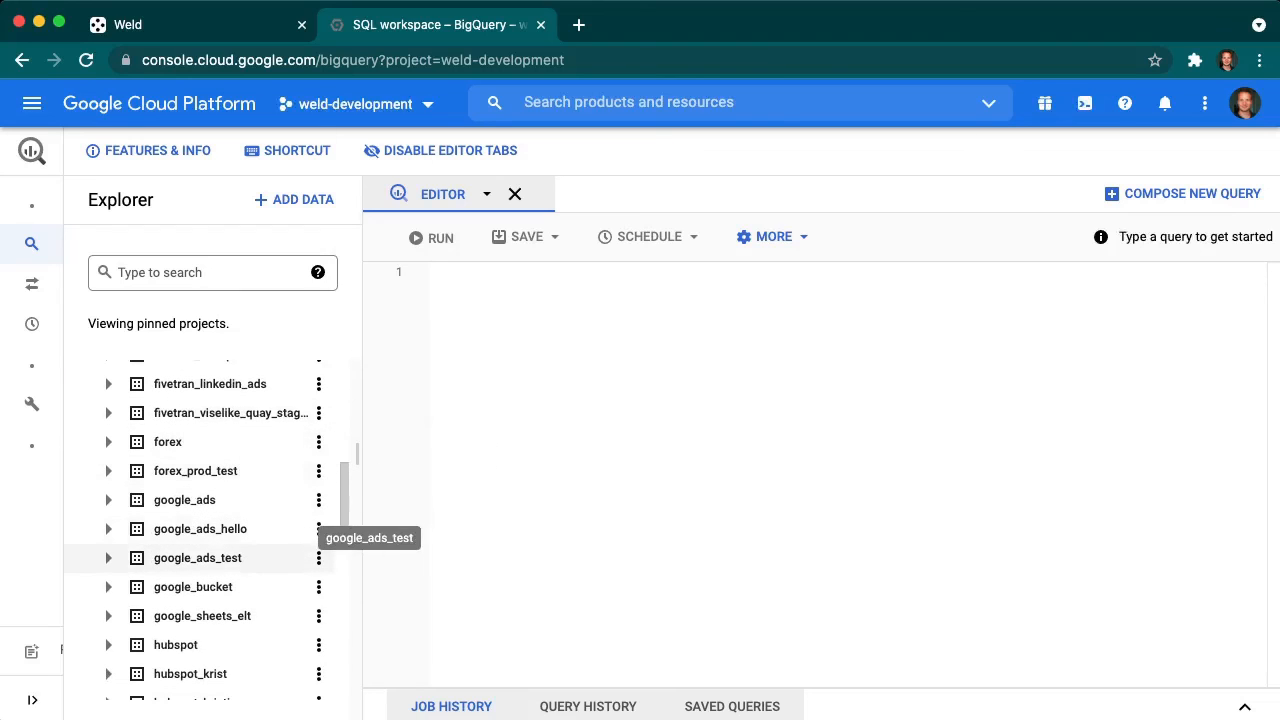
left_click(108, 557)
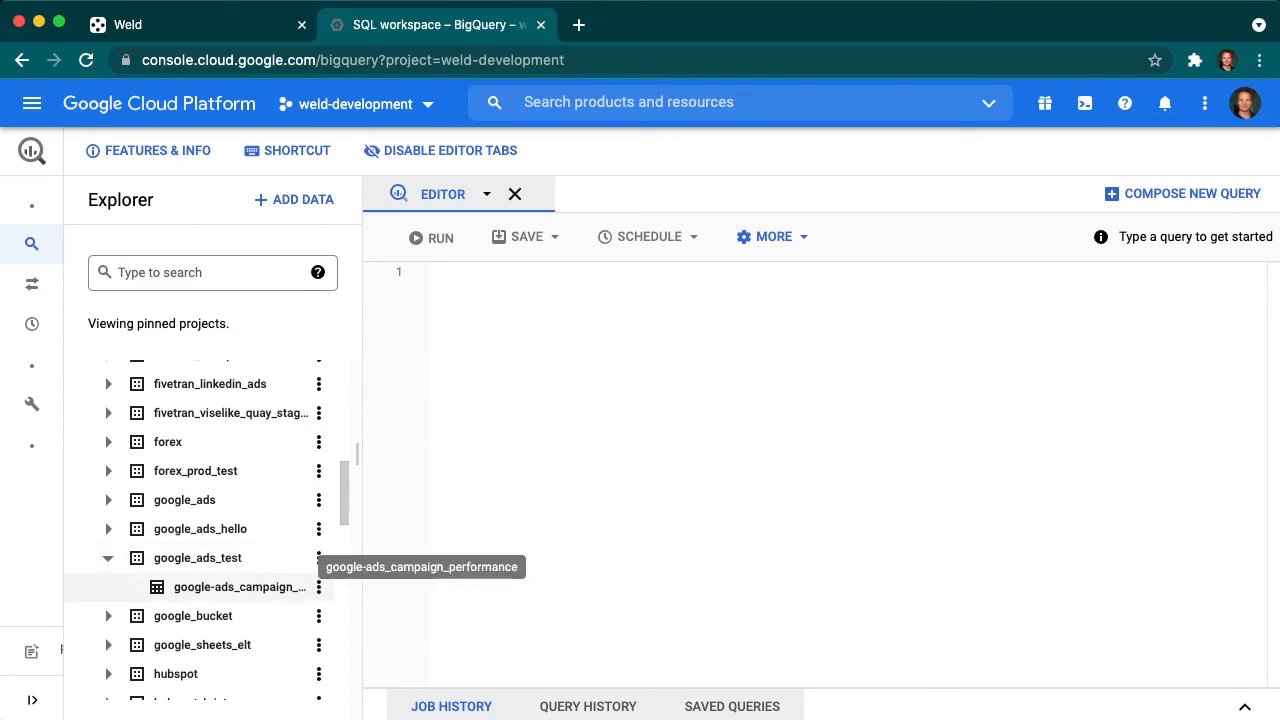
left_click(290, 587)
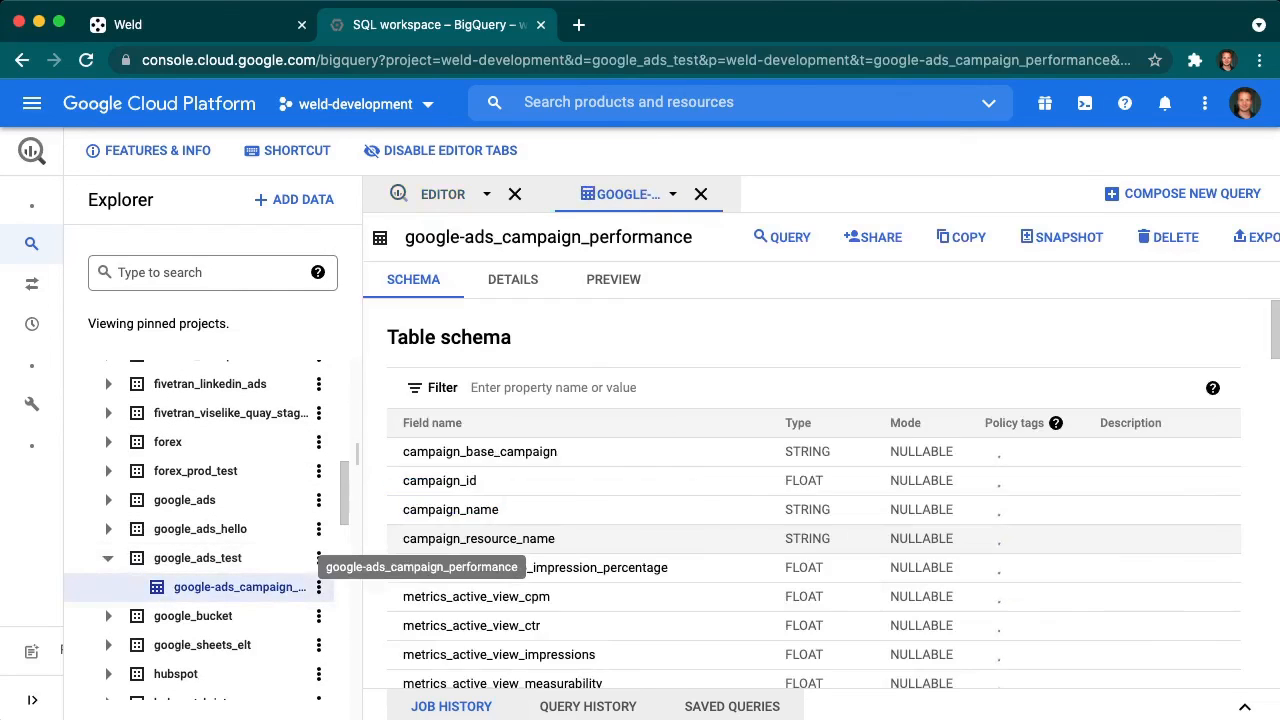
Step: Review the campaign performance table's full schema and preview its synced rows across the metrics columns
scroll(813, 494, "down", 20)
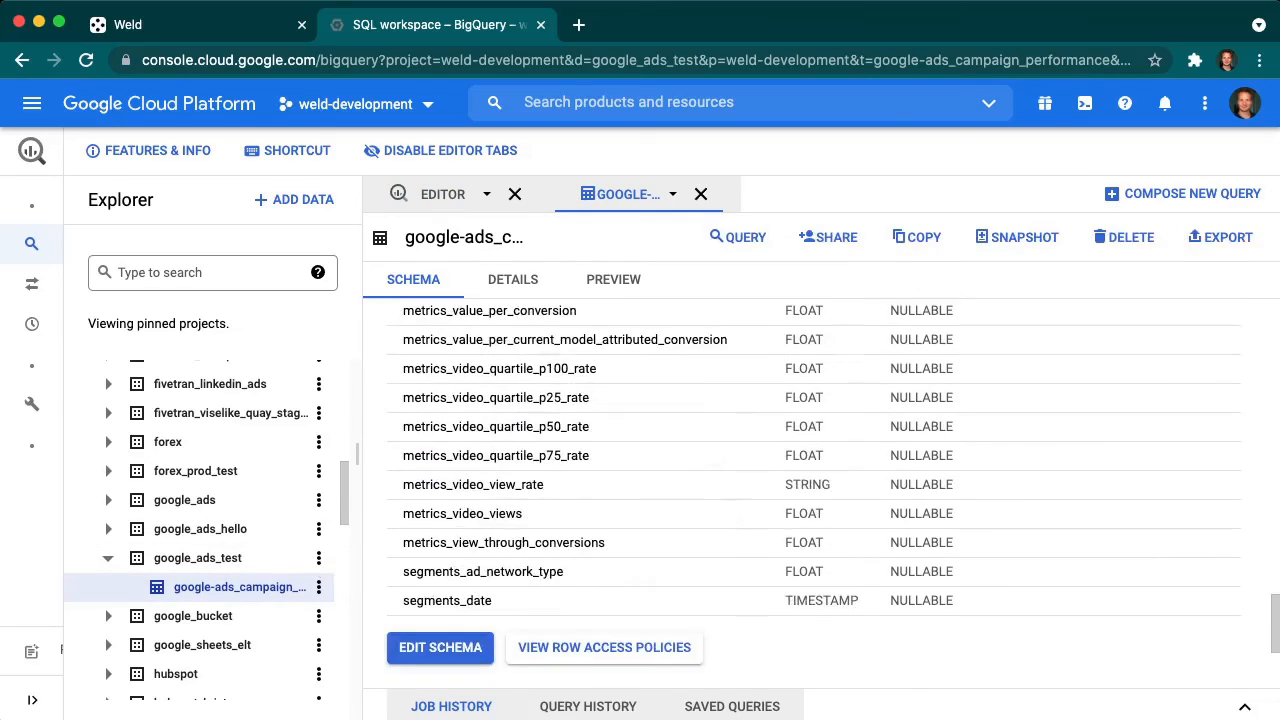
scroll(813, 494, "up", 15)
scroll(780, 480, "up", 12)
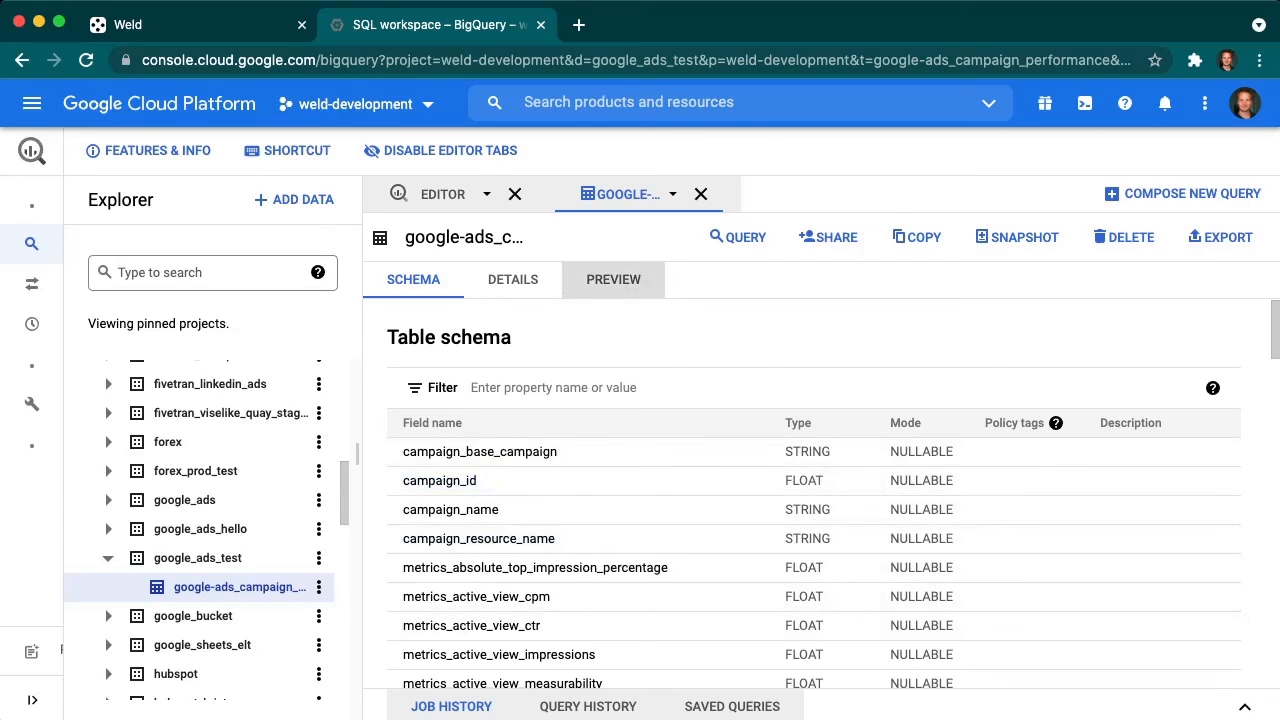
left_click(613, 279)
scroll(815, 480, "right", 15)
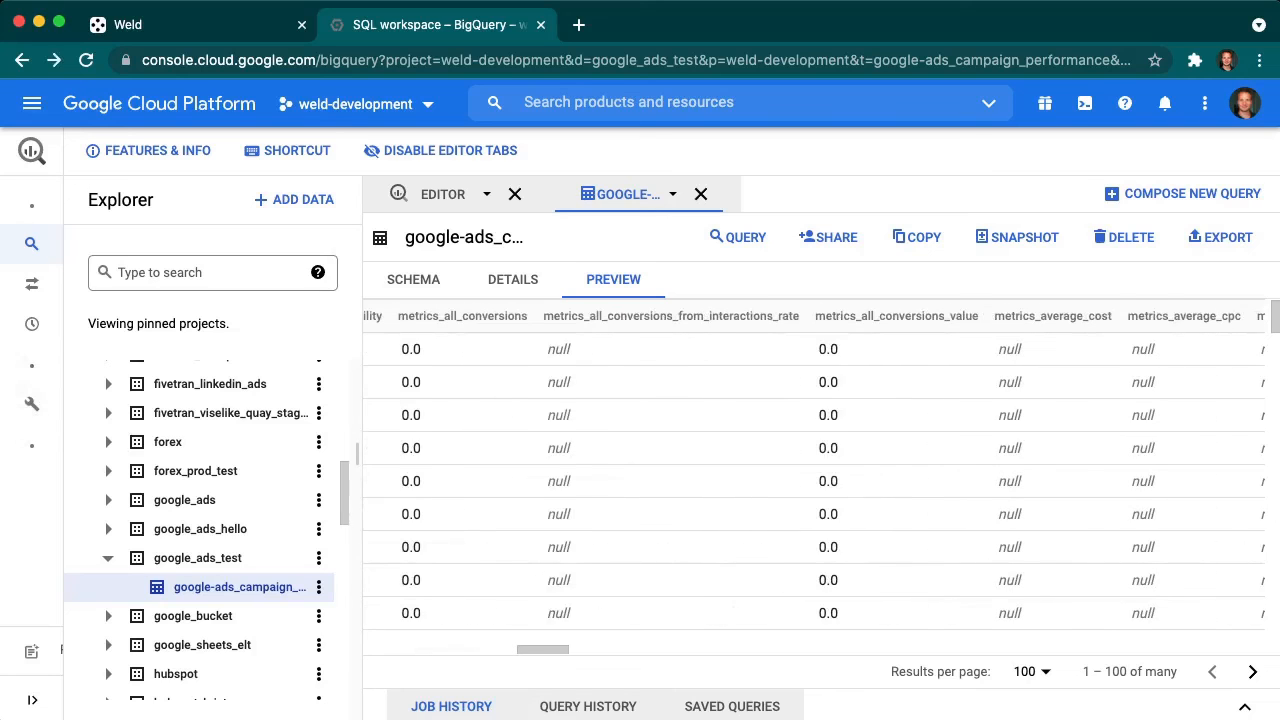
scroll(815, 480, "left", 12)
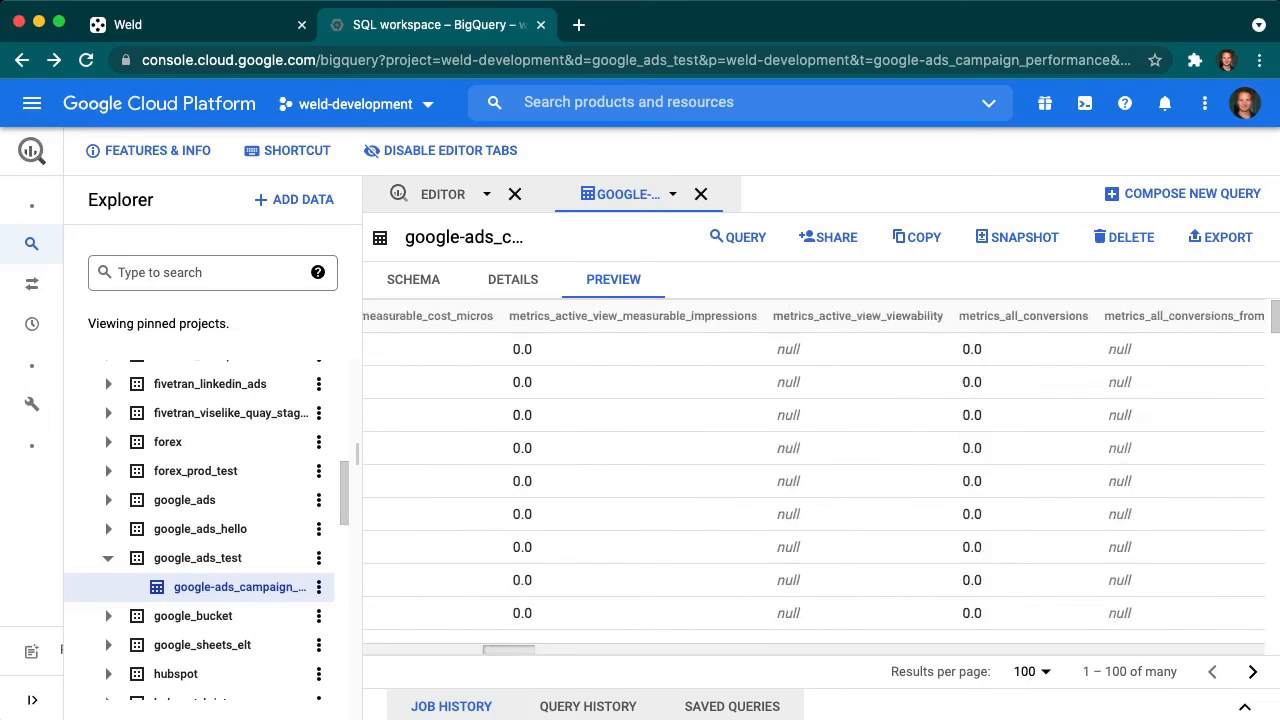